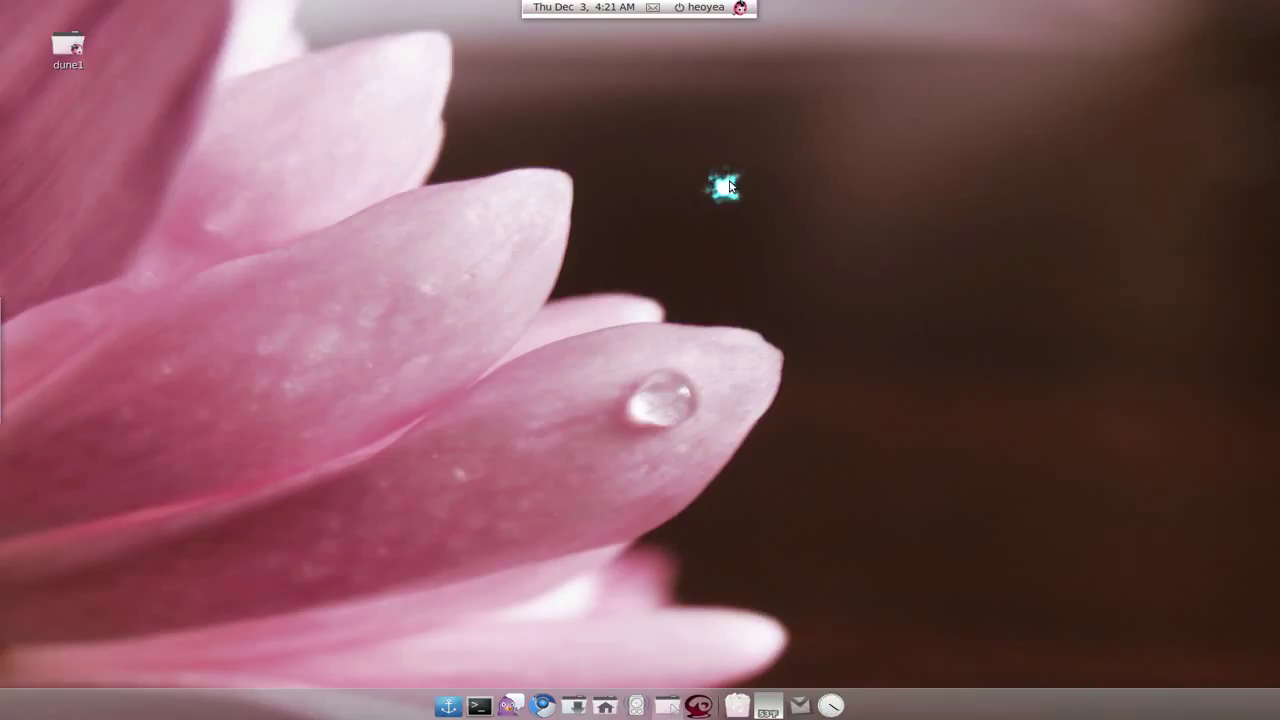
Create Lab (another copy).odt on the Suiton 1.5TB drive, then open the 21 GB Filesystem
click(685, 708)
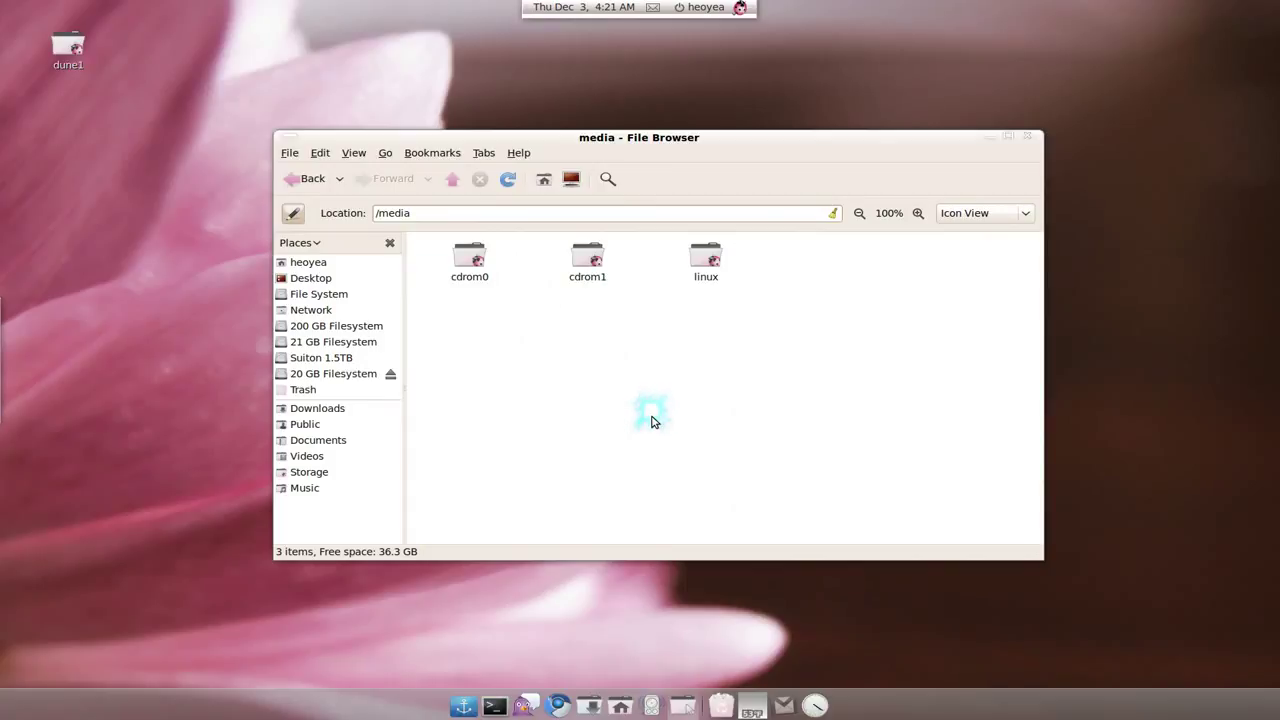
click(330, 358)
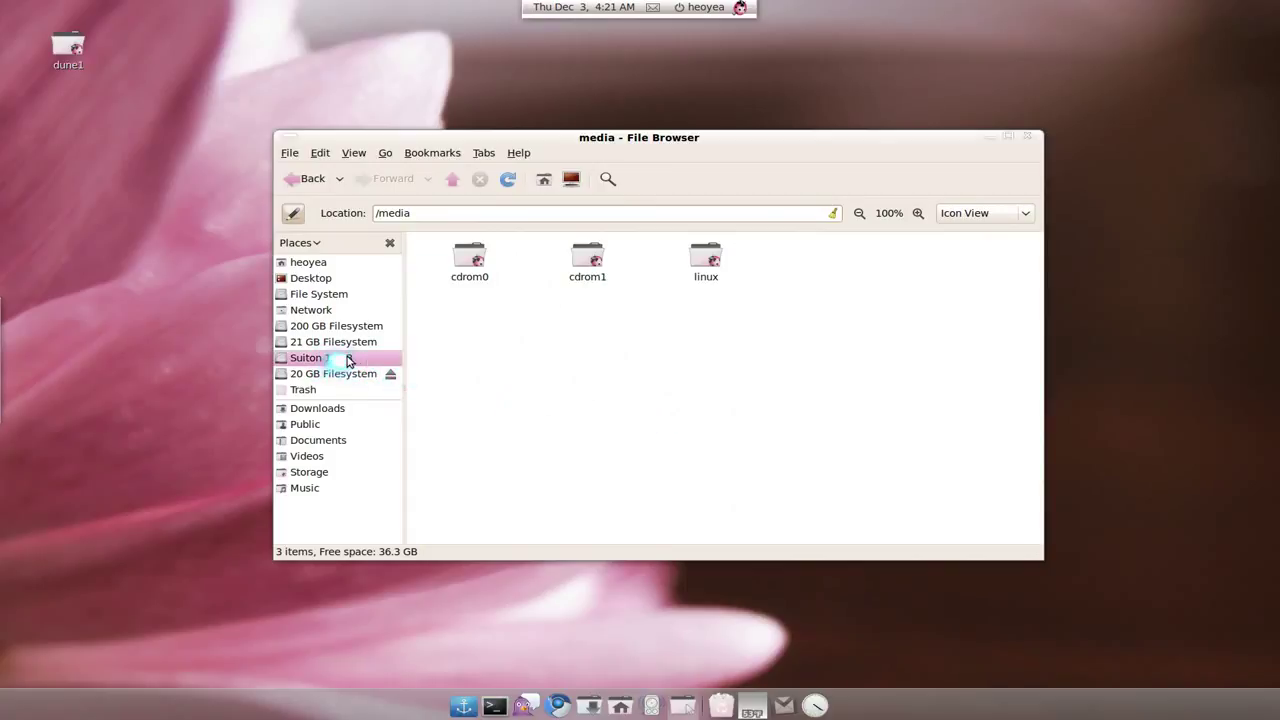
right_click(623, 312)
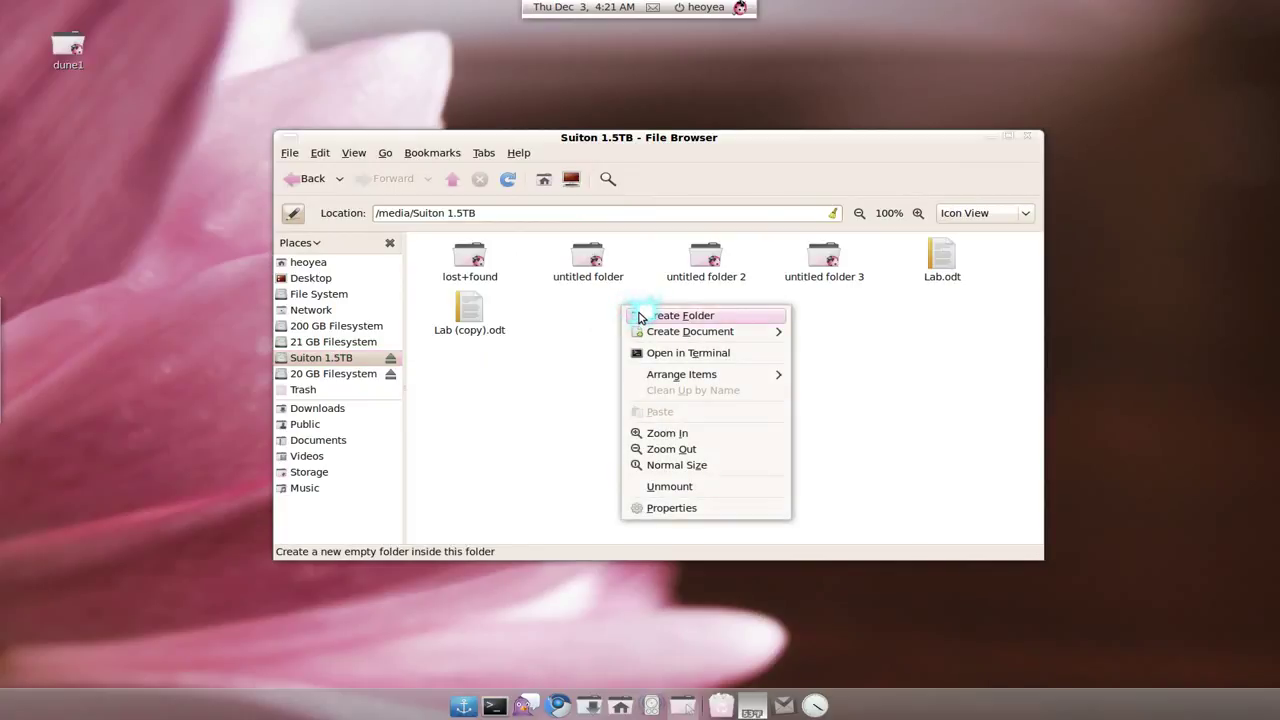
mouse_move(665, 331)
click(810, 332)
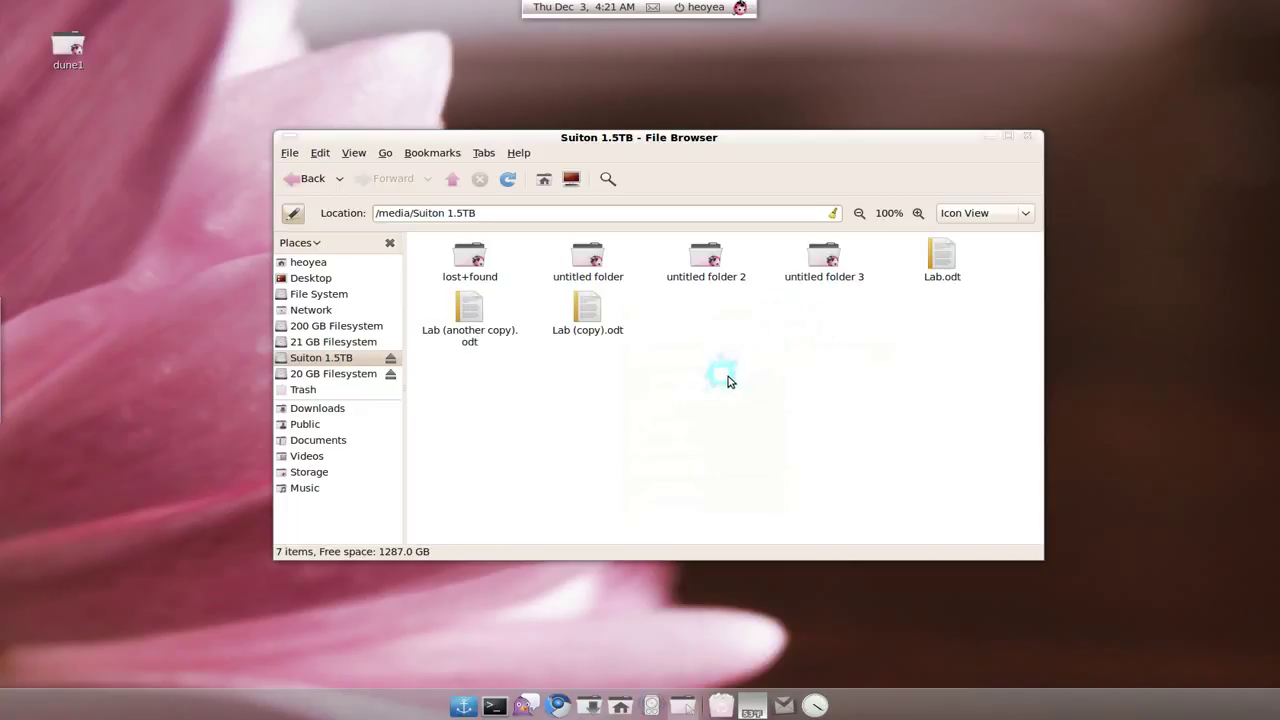
click(349, 343)
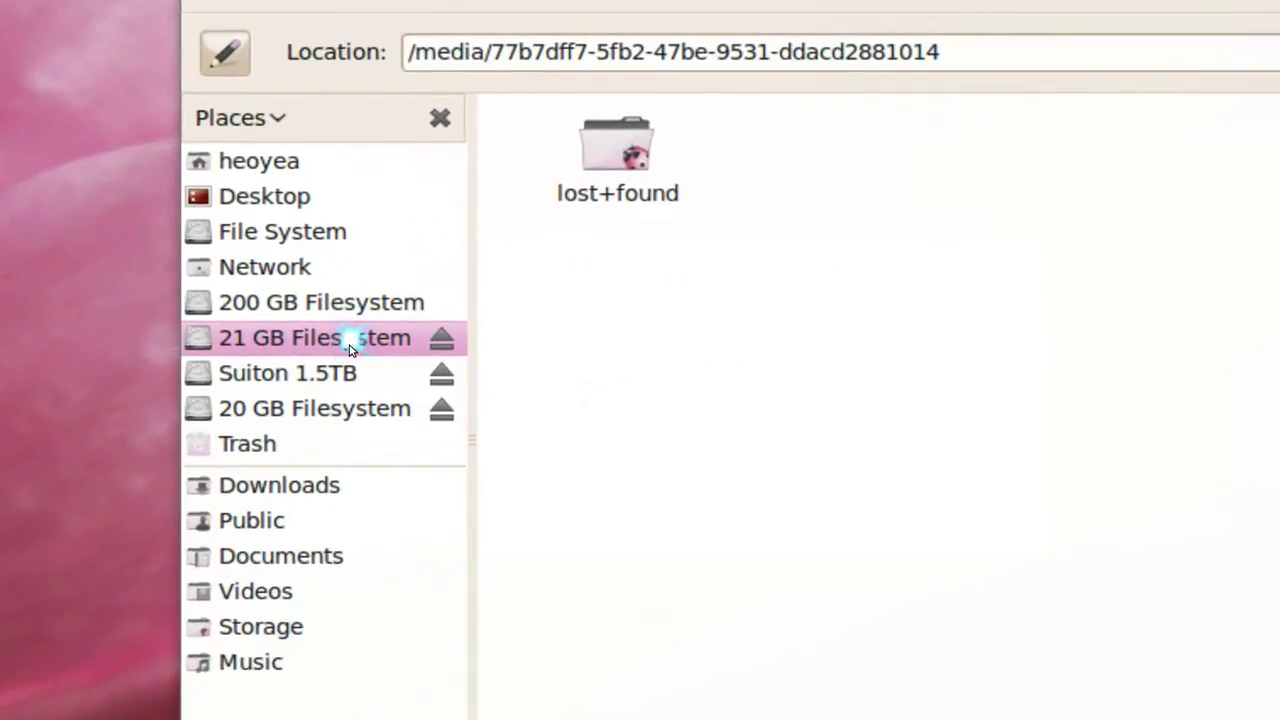
Check the 21 GB volume's actions, then go up to /media to find its mount folder
right_click(590, 260)
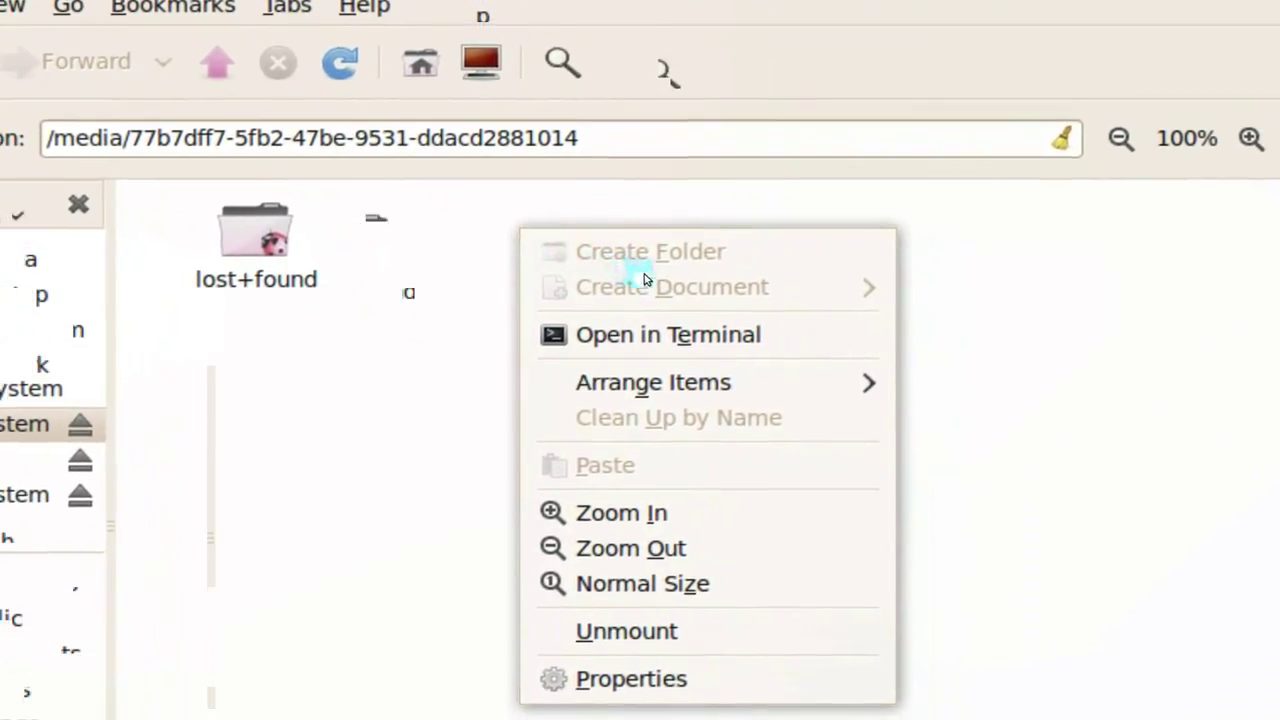
click(429, 291)
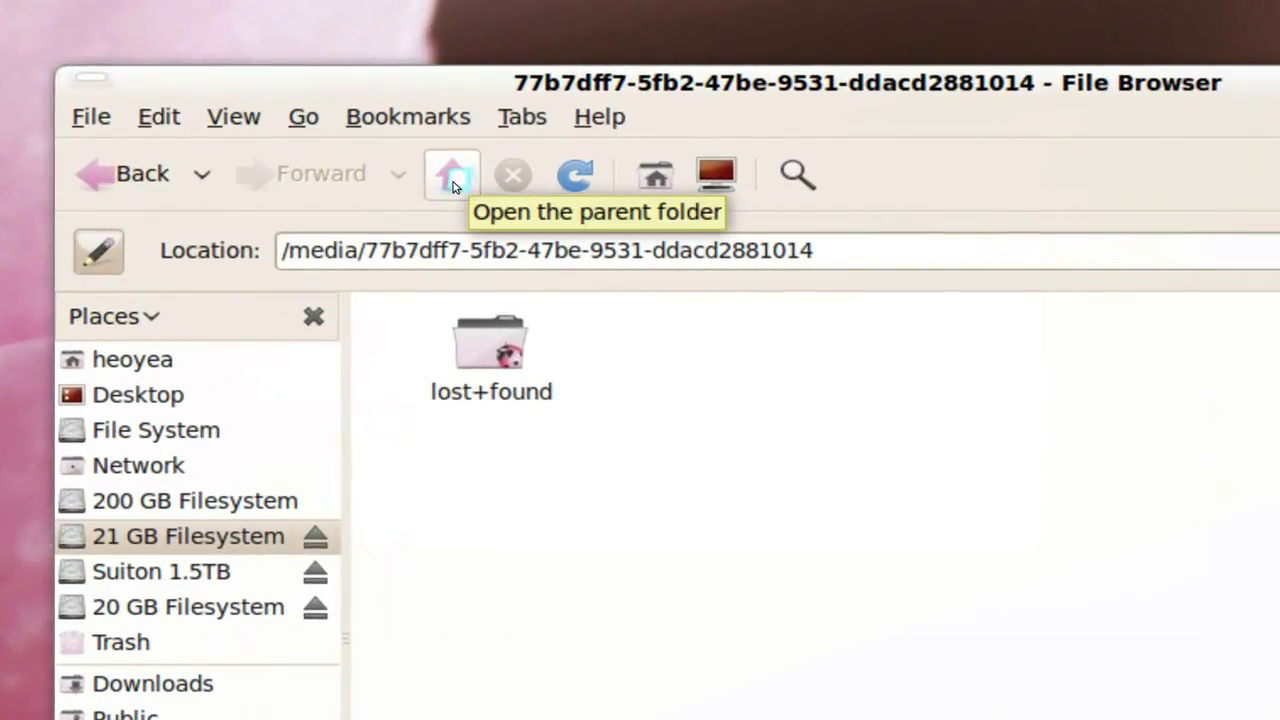
click(453, 186)
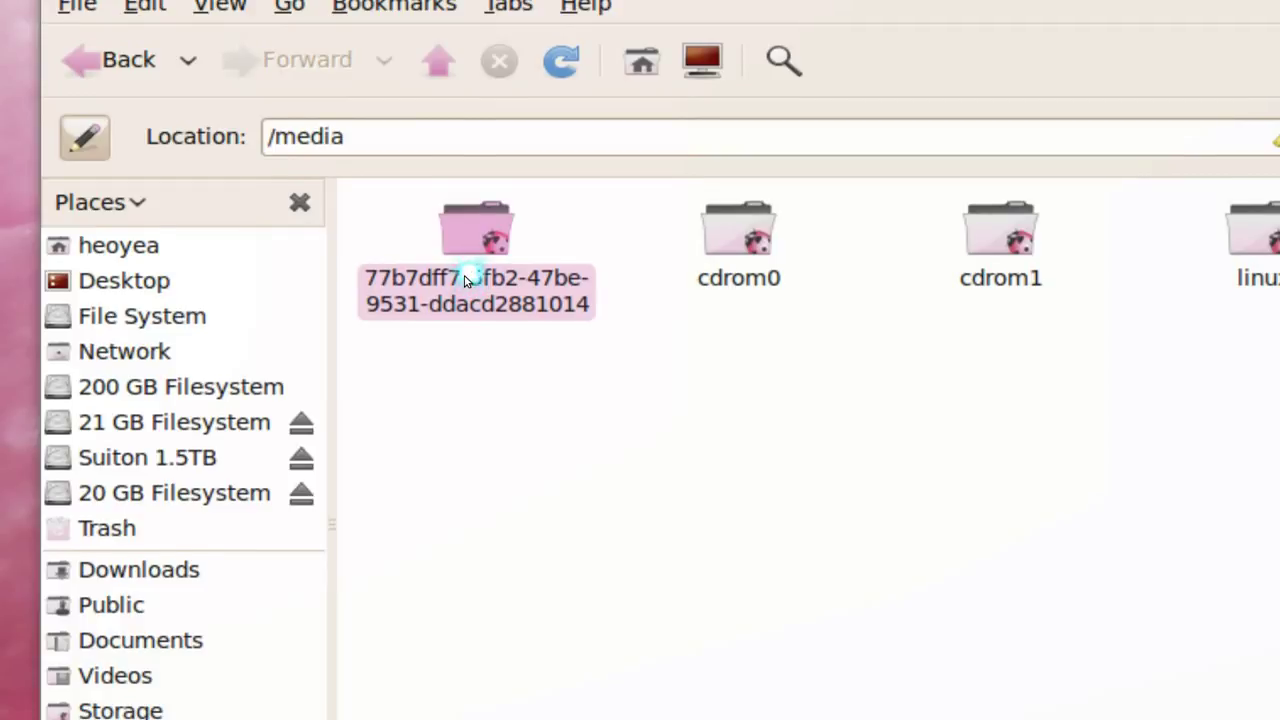
Reopen the 21 GB volume's mount folder as administrator and close the ordinary browser window
right_click(487, 240)
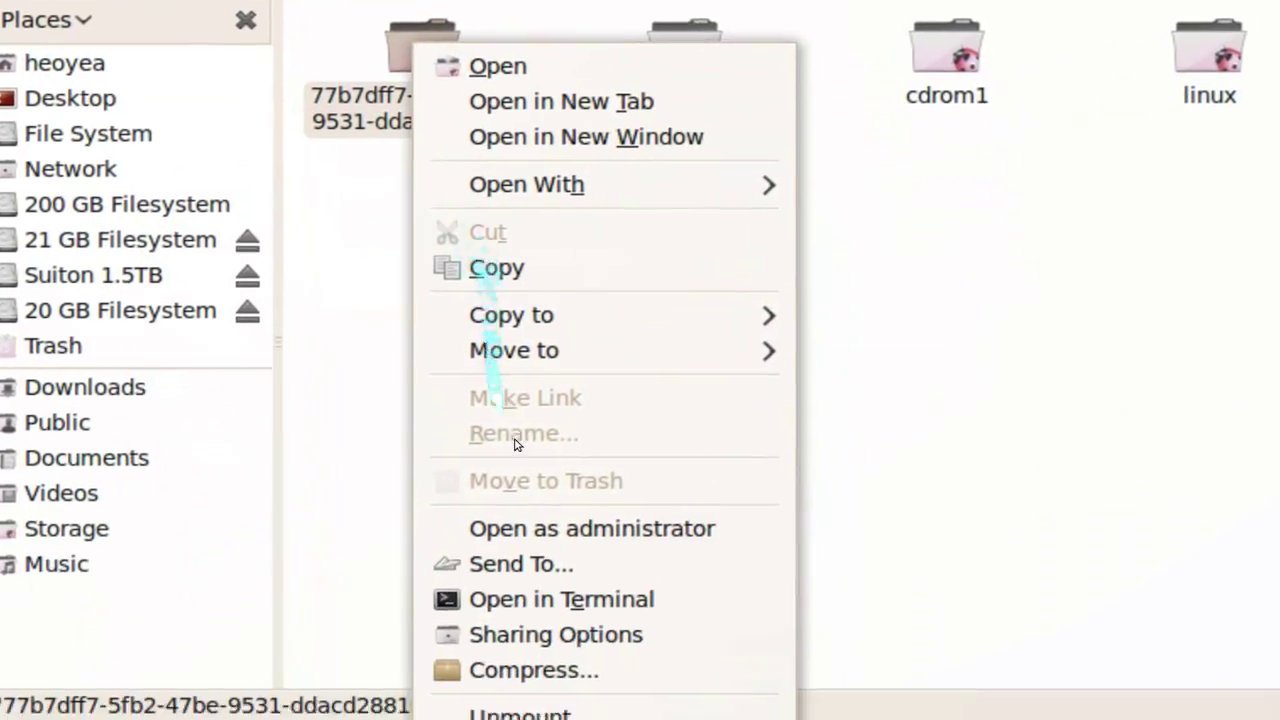
click(600, 528)
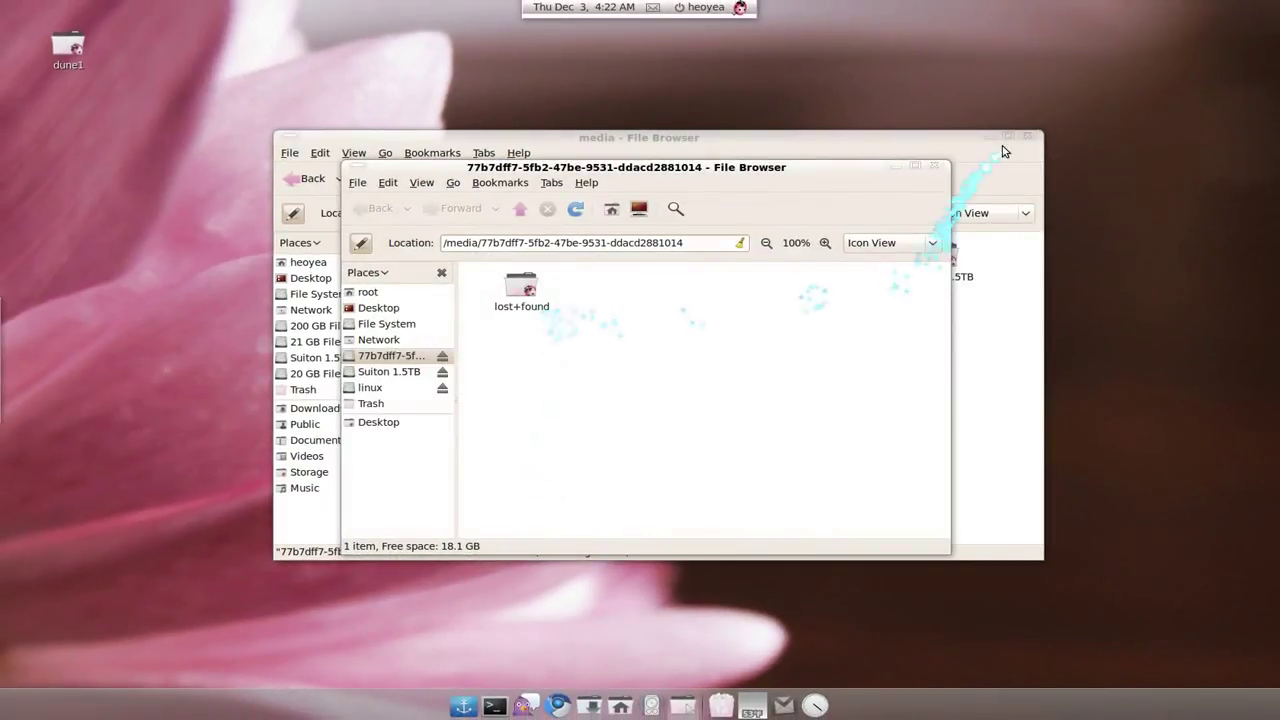
click(989, 138)
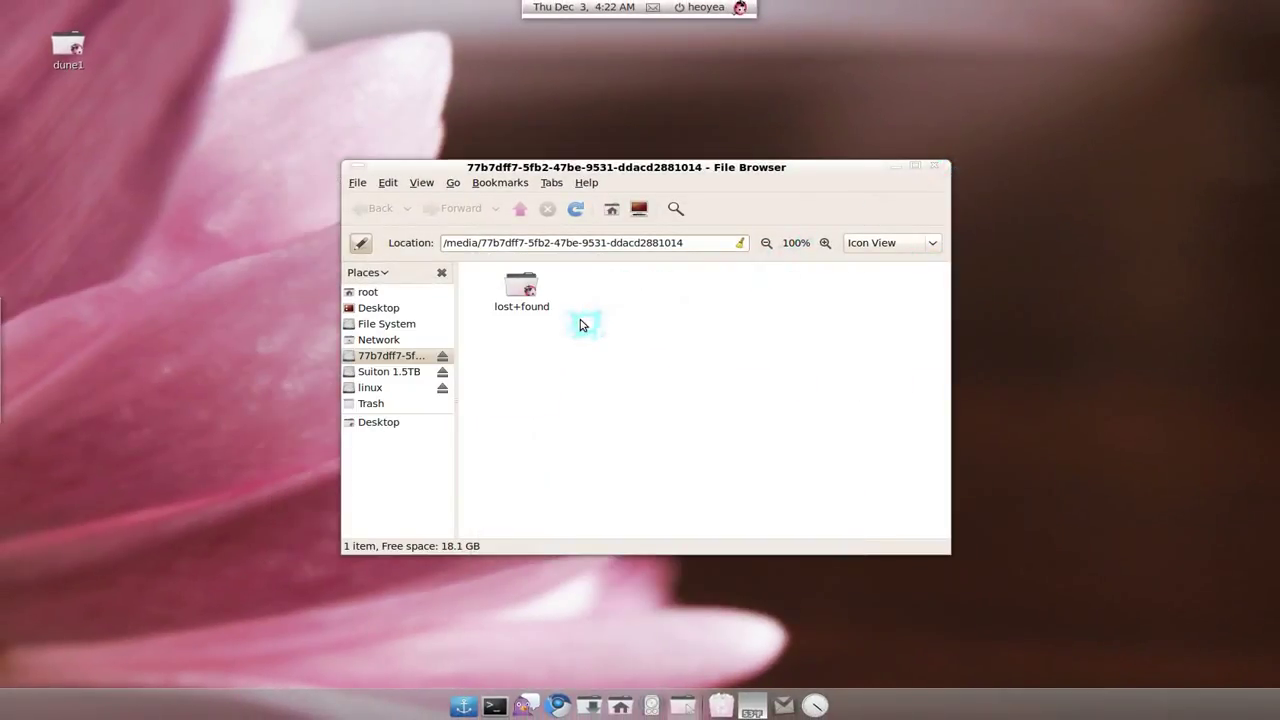
right_click(673, 299)
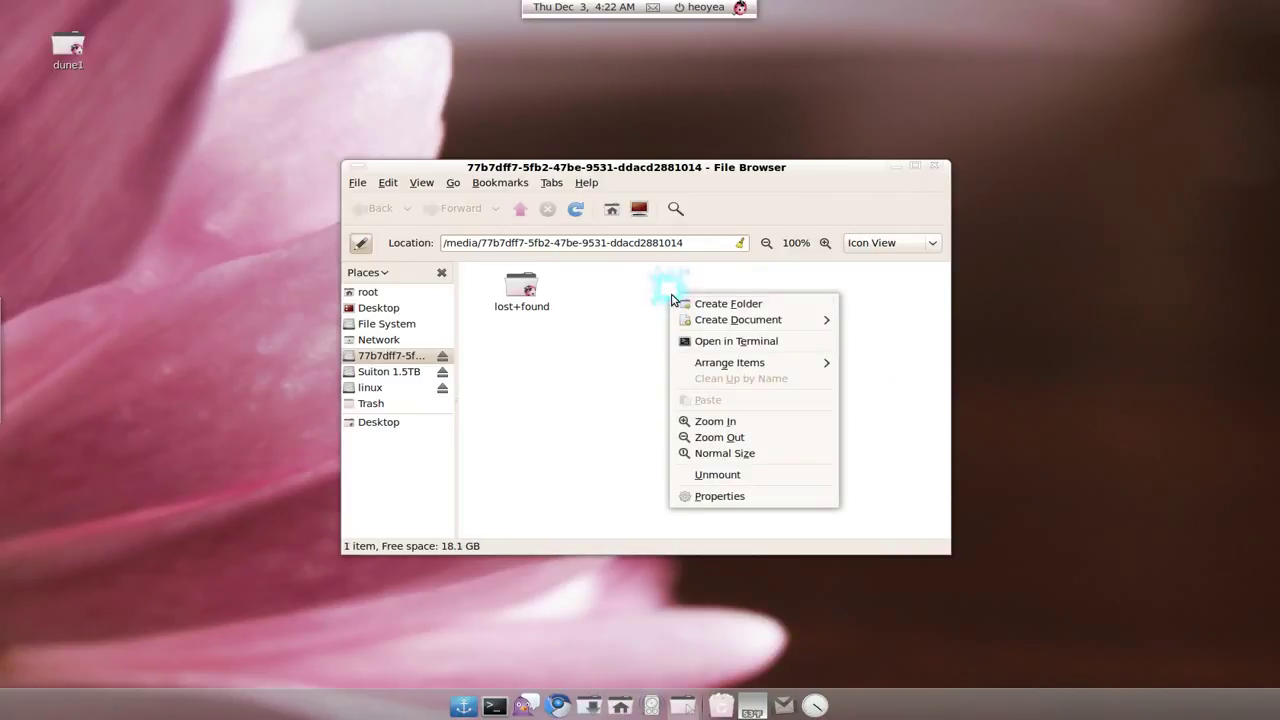
In the folder's Permissions, set Group to the user's own group with create and delete access
click(709, 496)
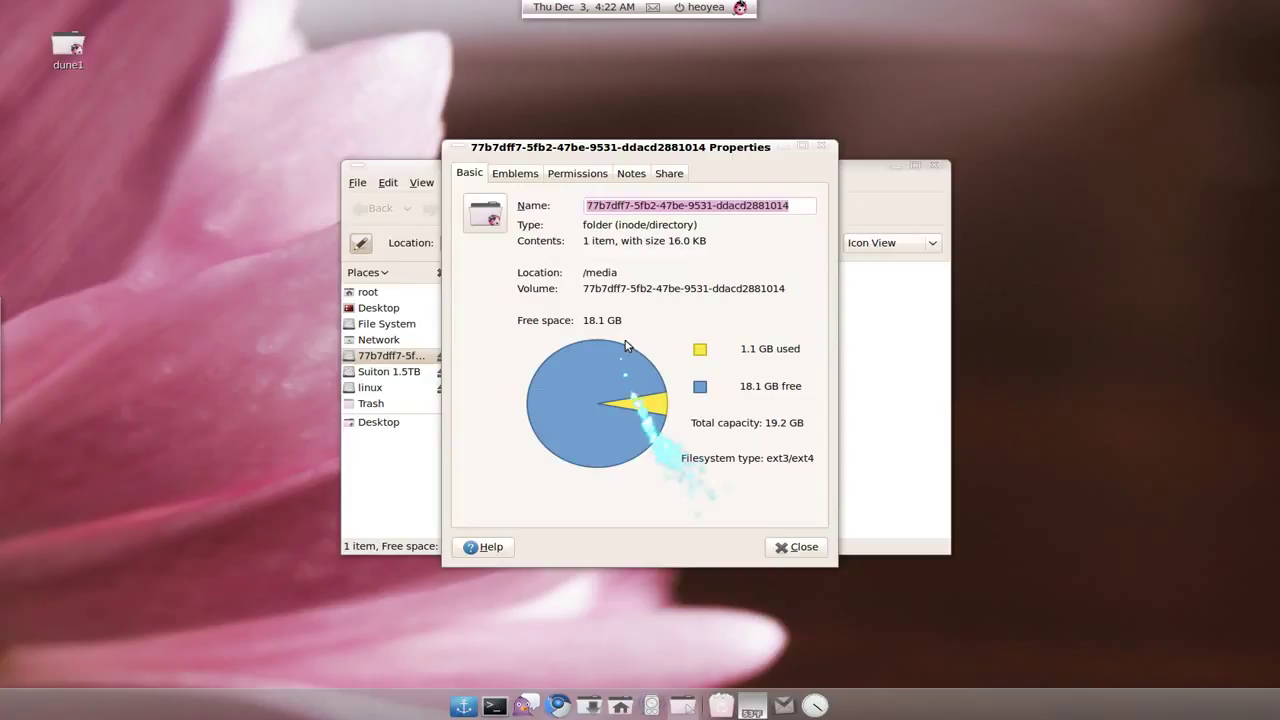
click(587, 175)
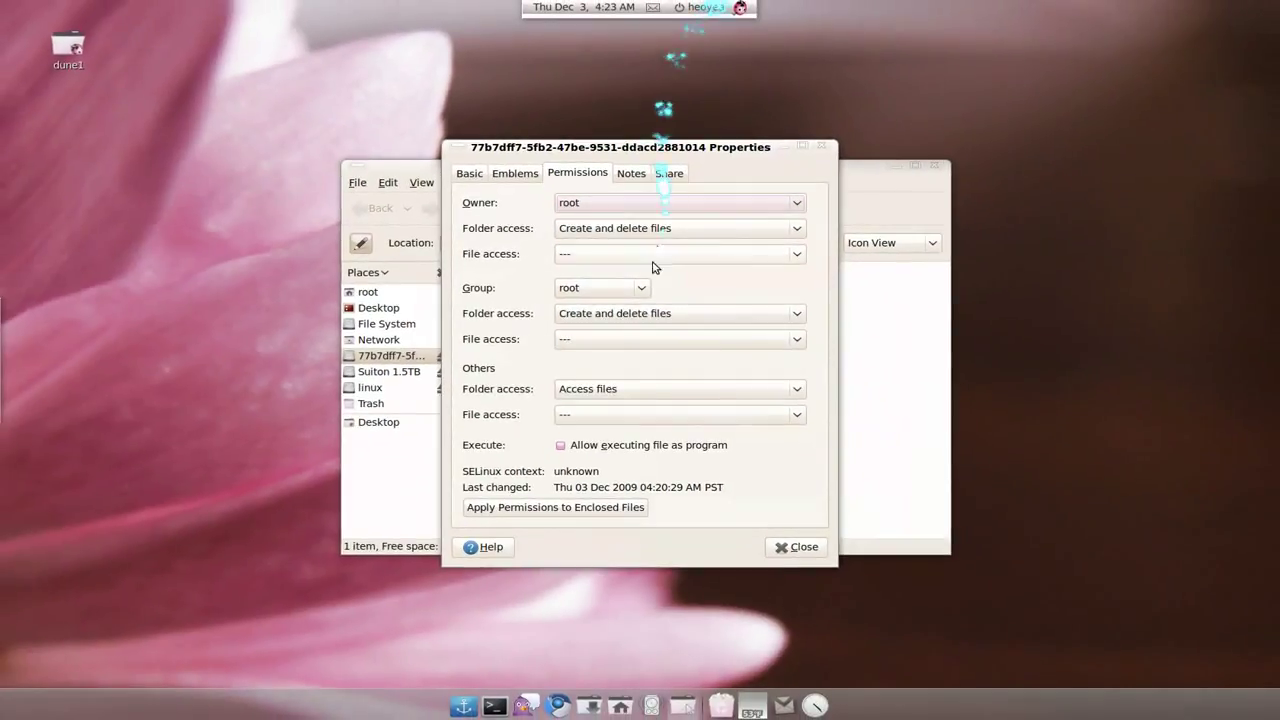
click(534, 642)
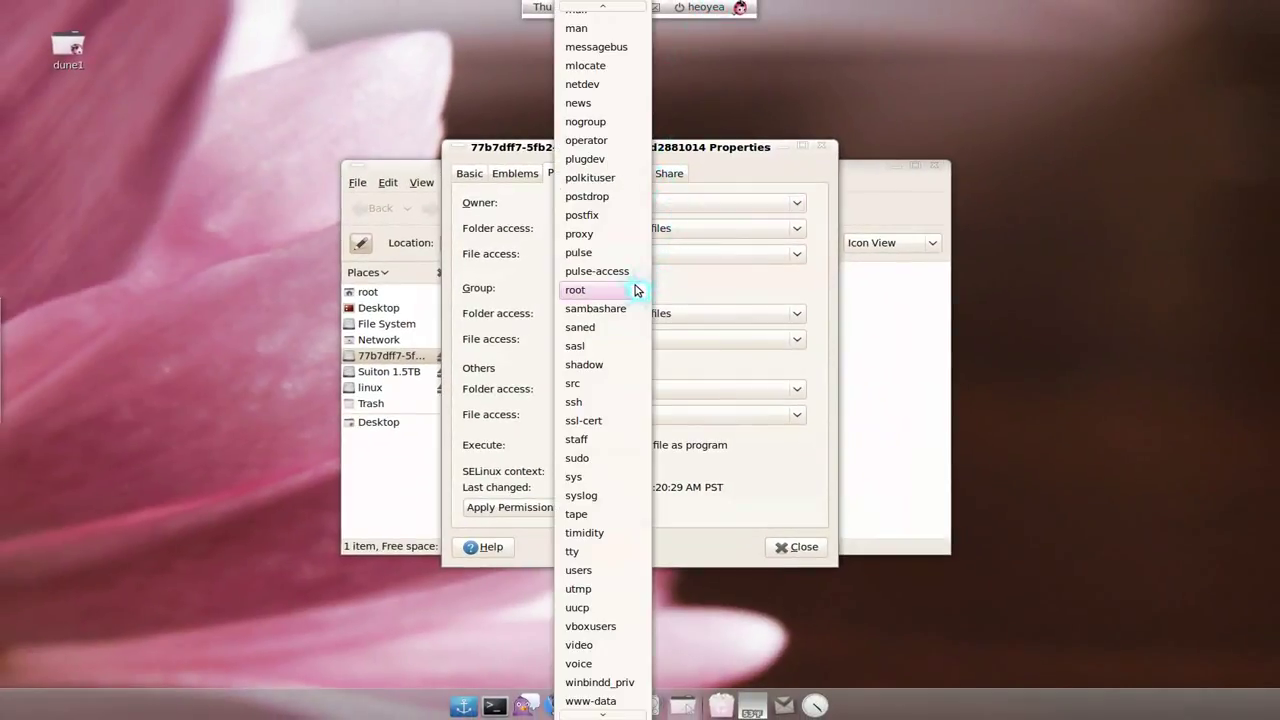
mouse_move(602, 8)
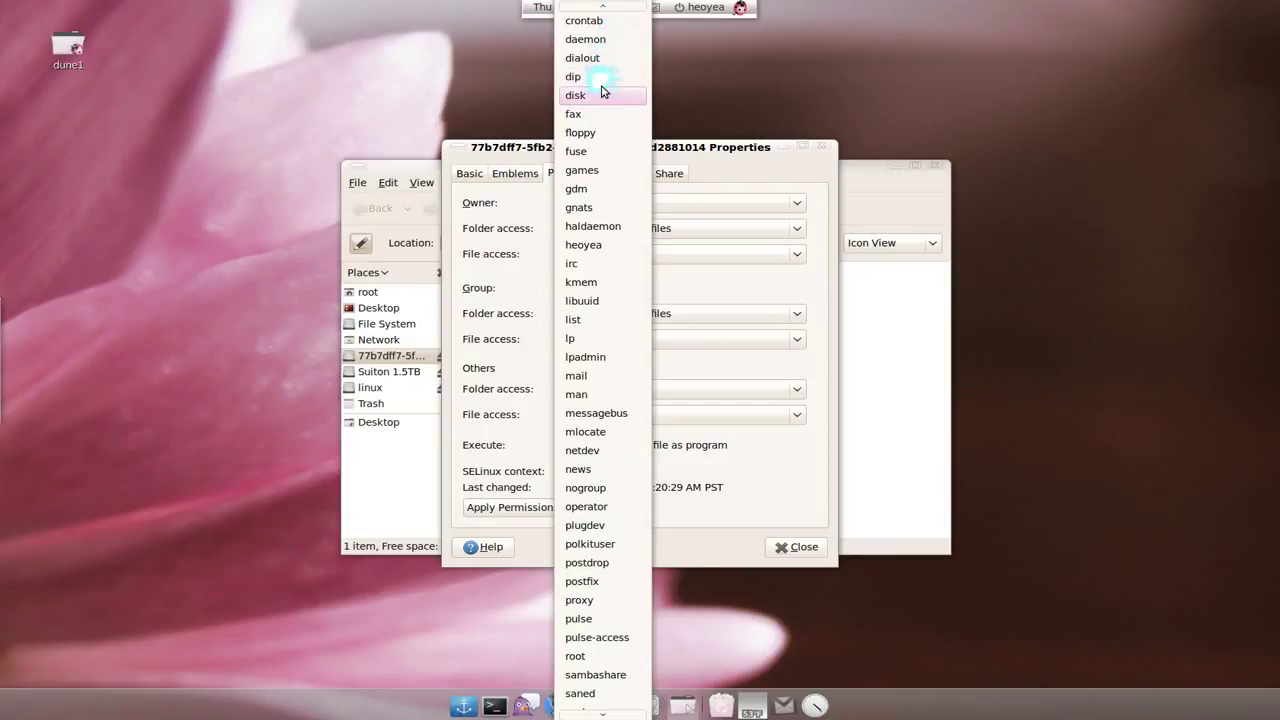
click(602, 246)
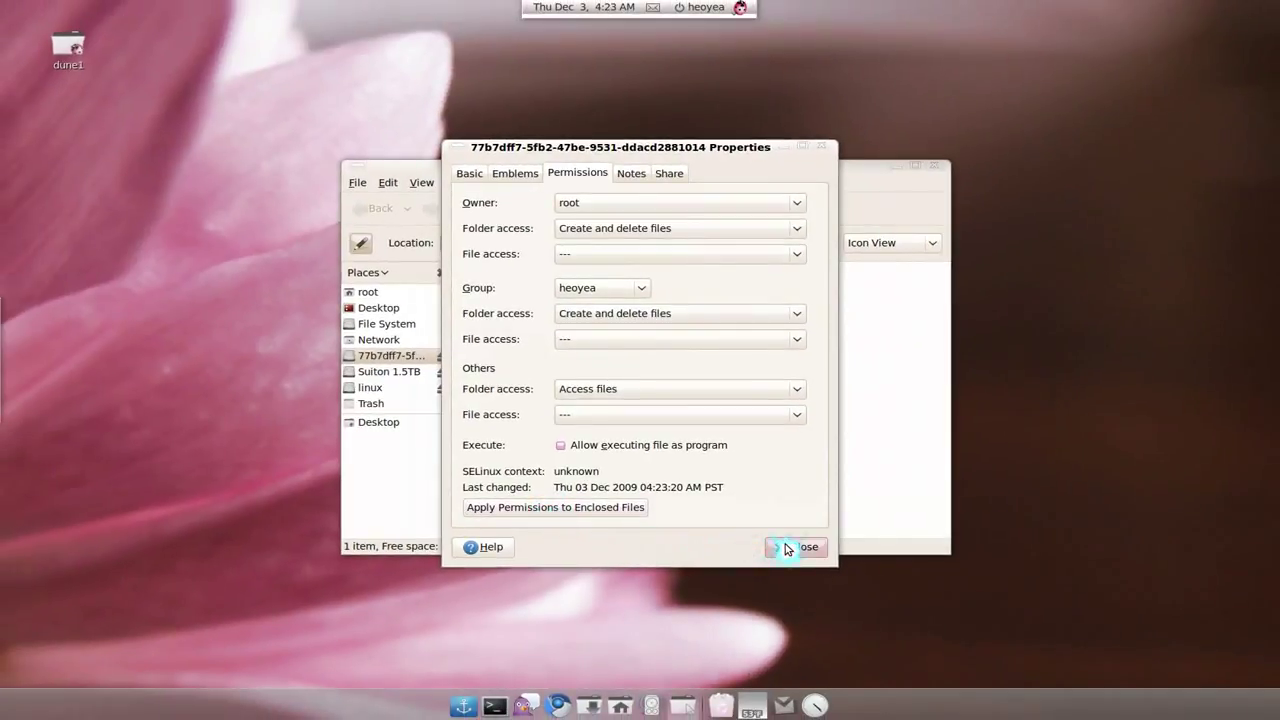
click(787, 549)
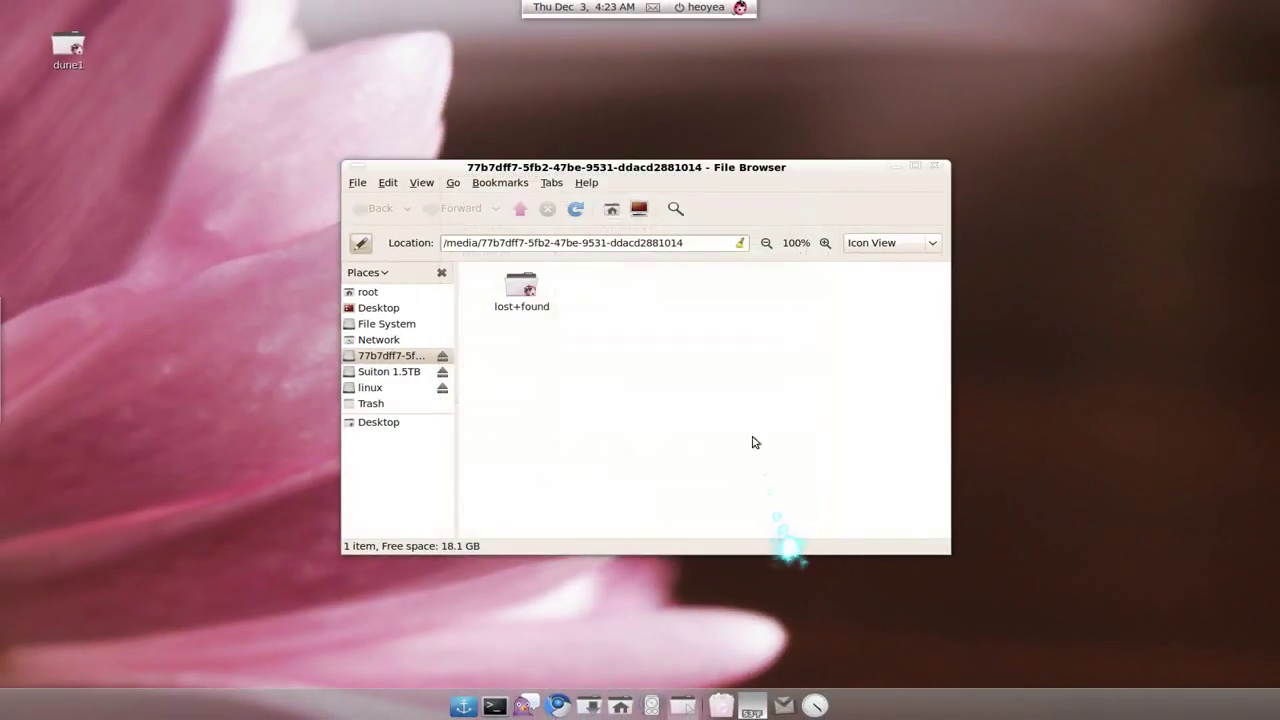
Close the administrator window and reopen the 21 GB Filesystem in an ordinary browser window
click(938, 165)
click(689, 706)
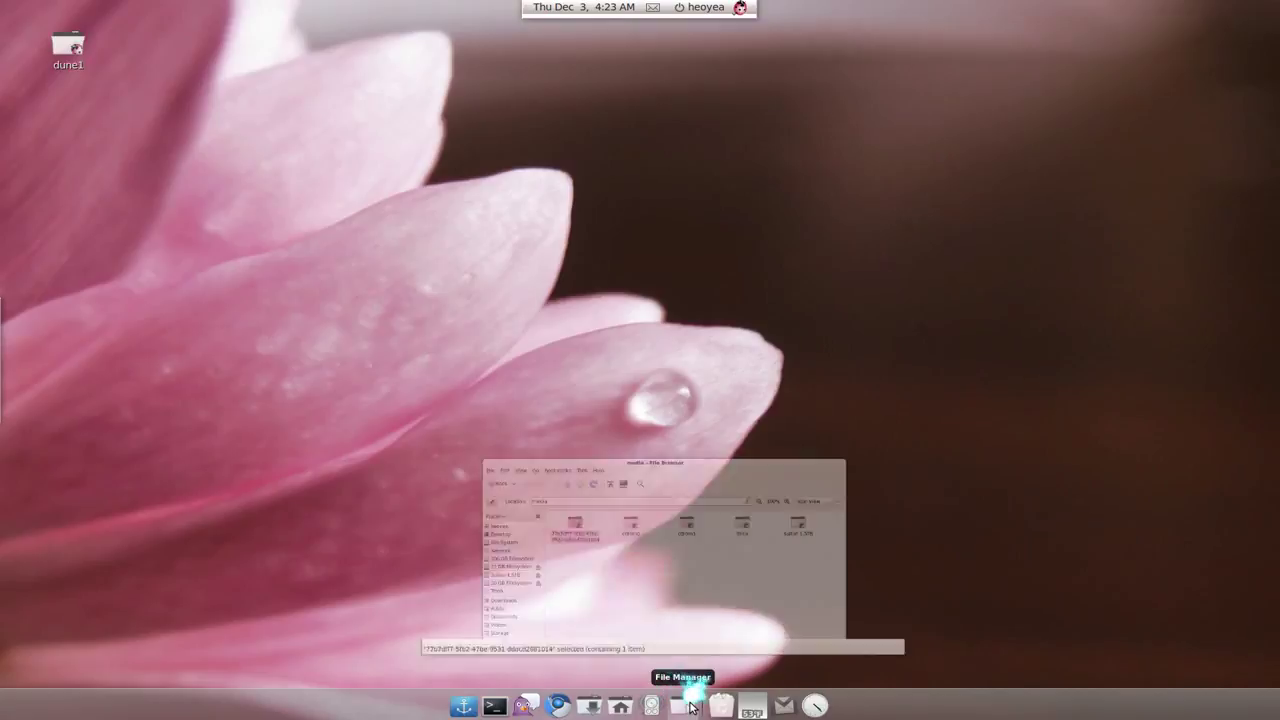
click(474, 383)
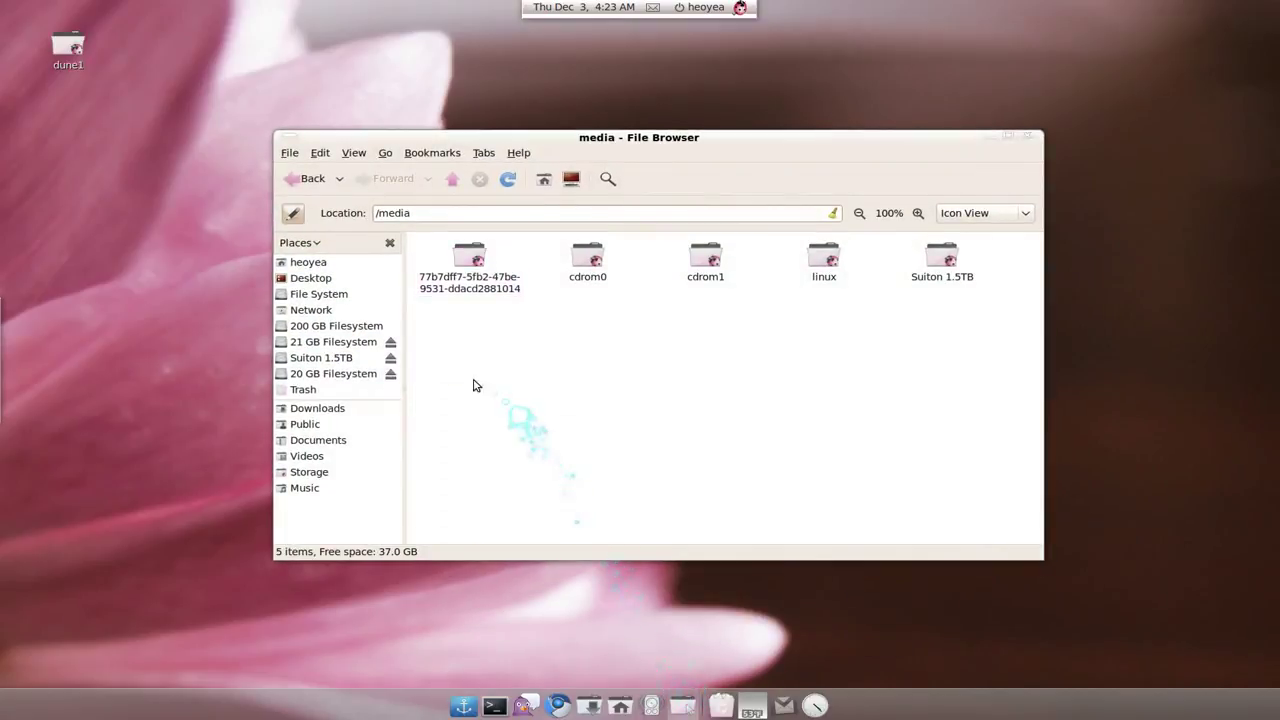
click(331, 342)
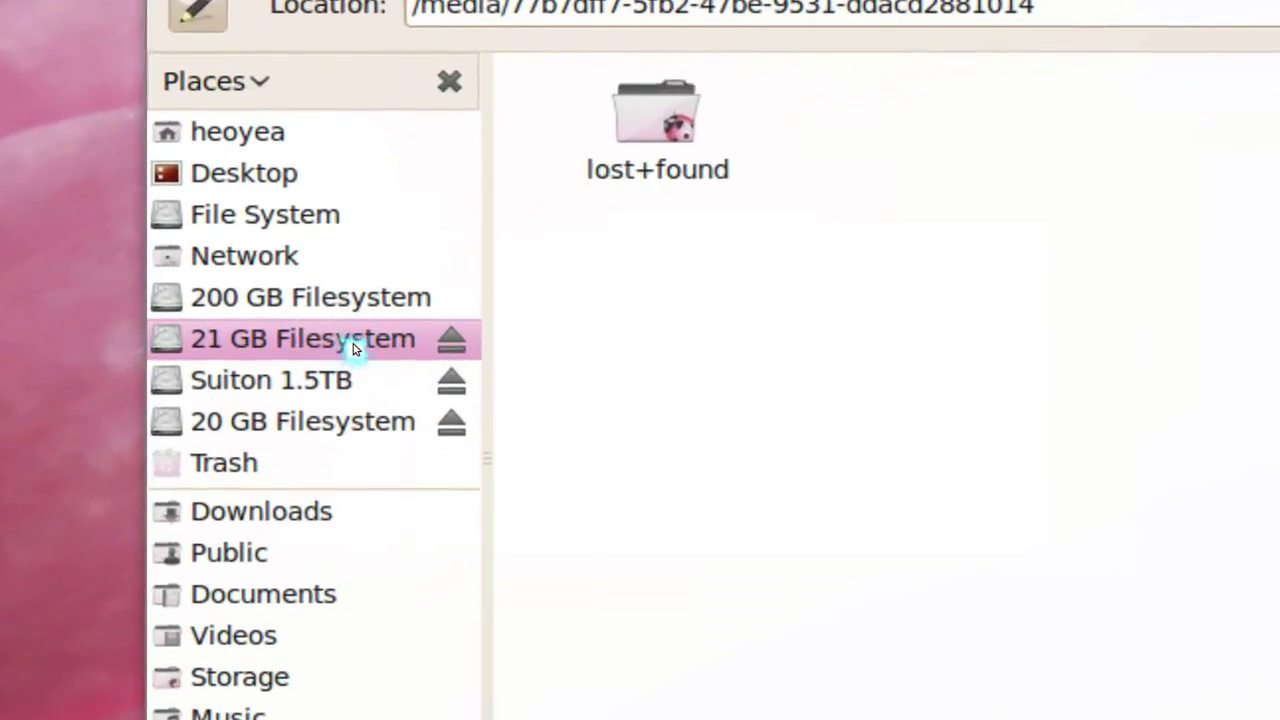
key(alt+Up)
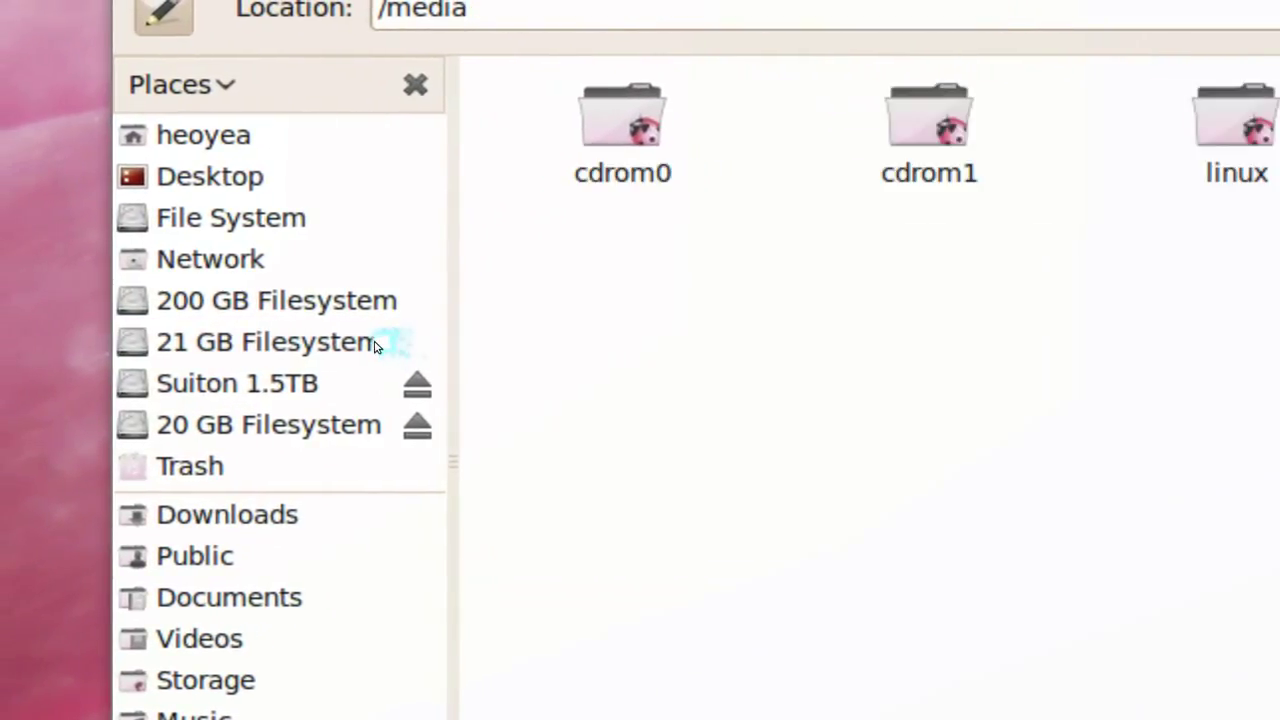
click(372, 346)
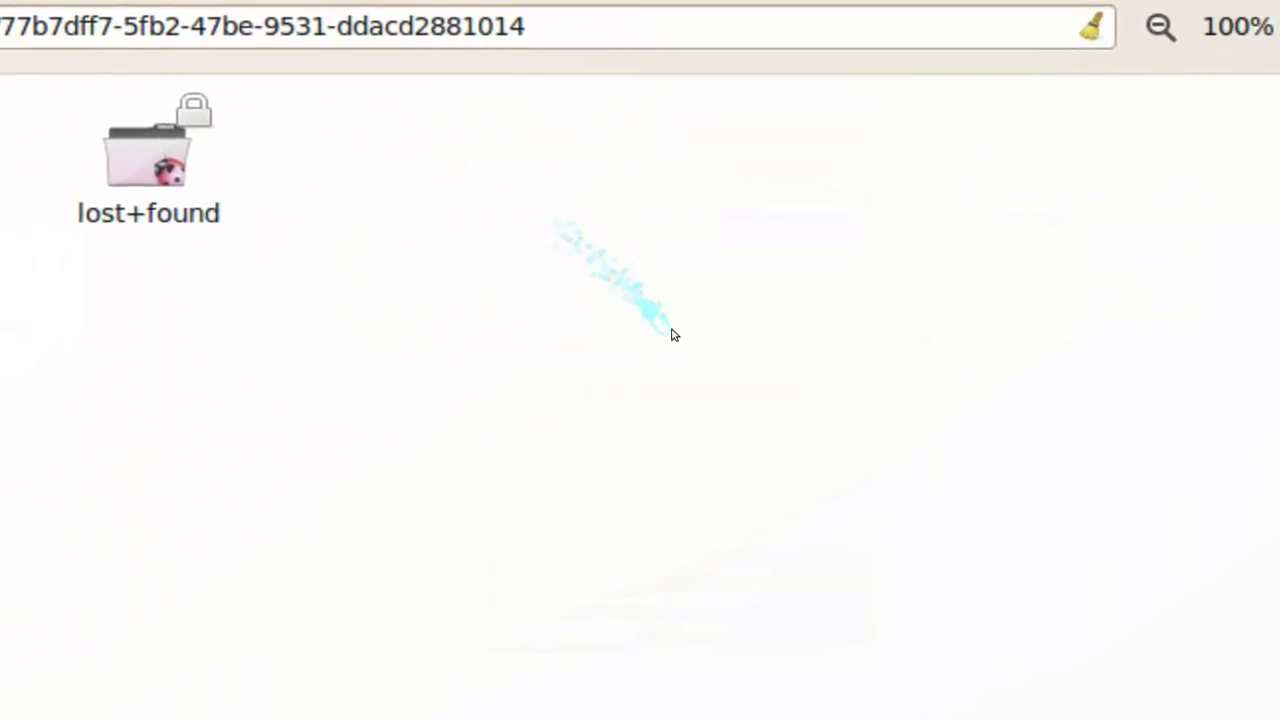
key(F12)
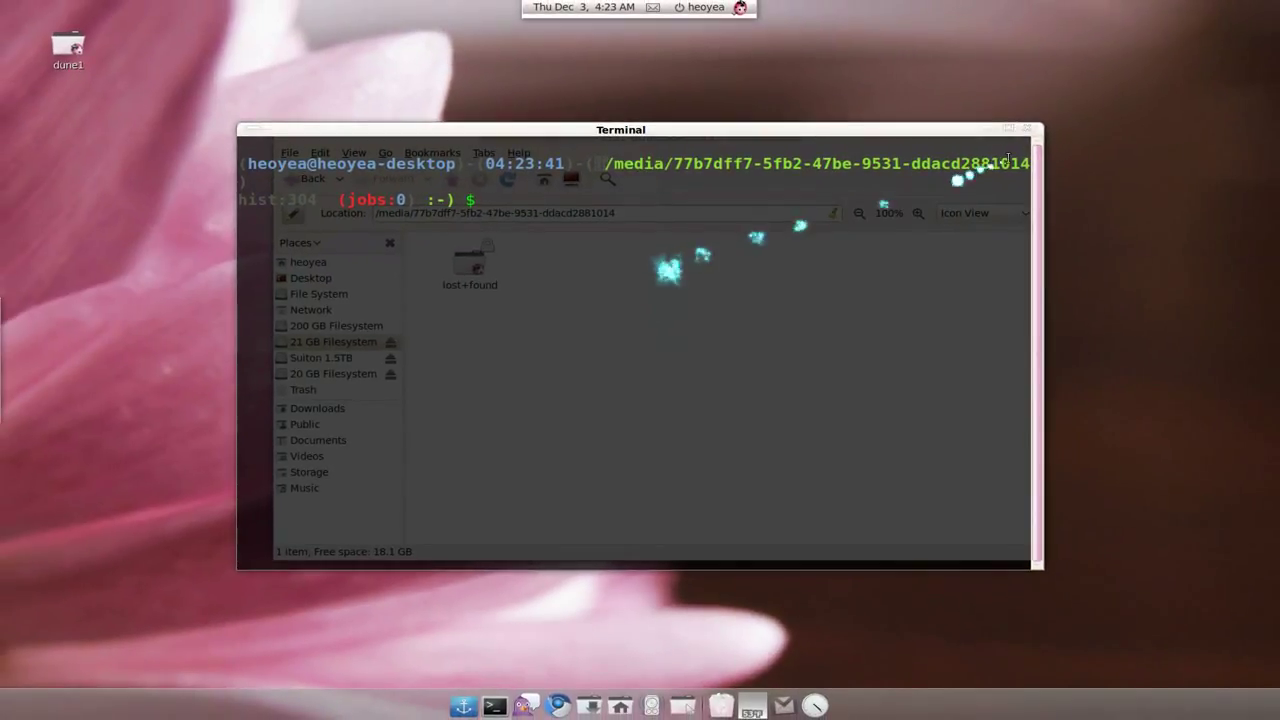
click(1030, 128)
Create a new untitled folder on the 21 GB volume
right_click(700, 250)
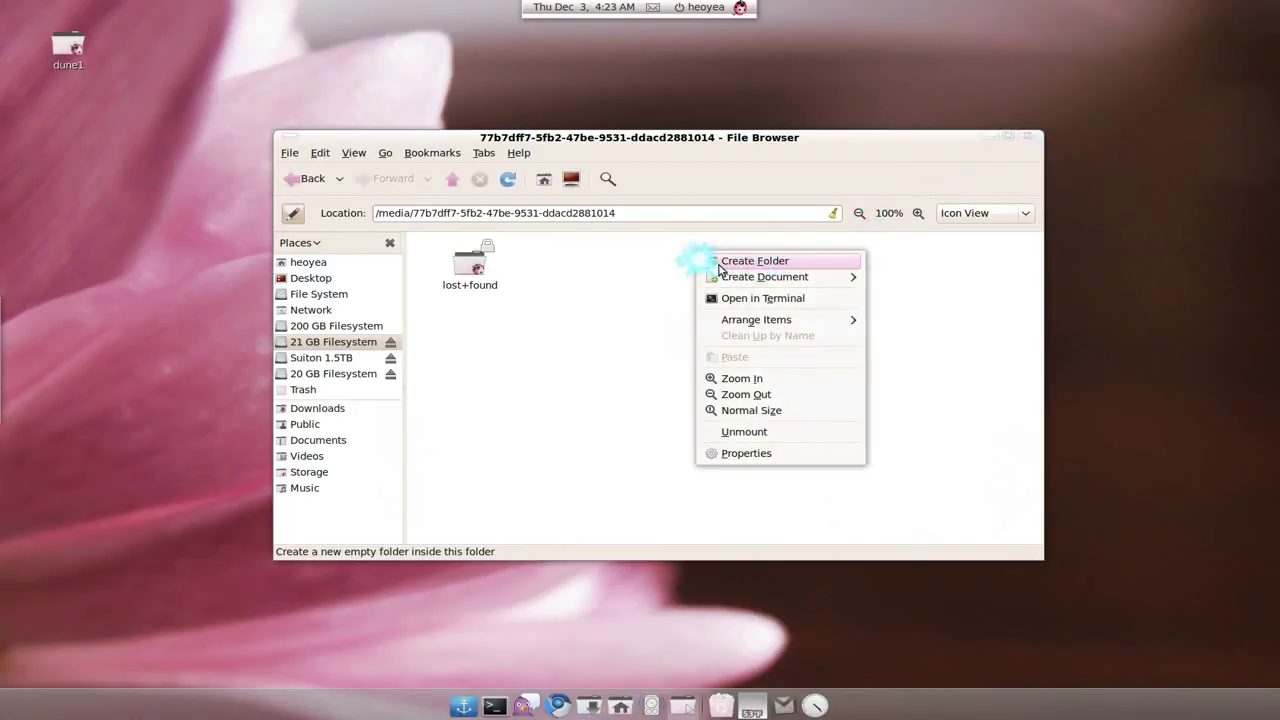
click(712, 258)
click(588, 358)
Add a Lab.odt document from the Lab template
right_click(666, 297)
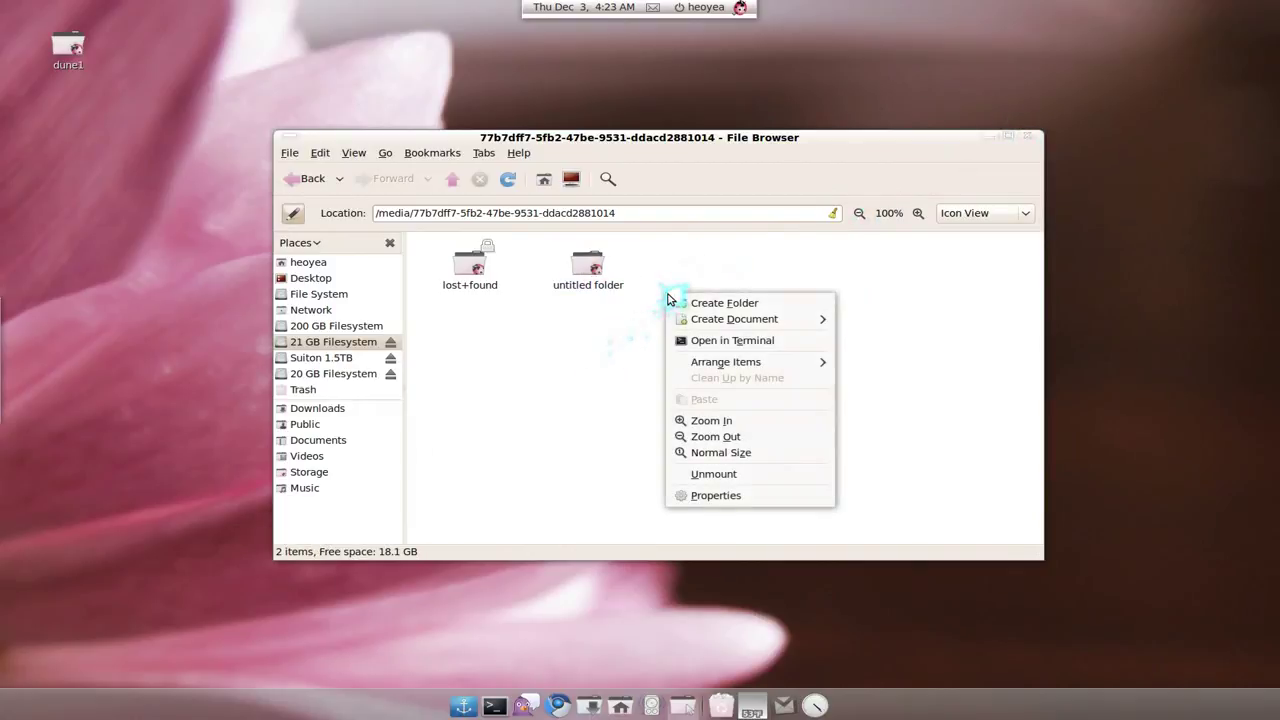
mouse_move(700, 319)
click(866, 319)
click(641, 349)
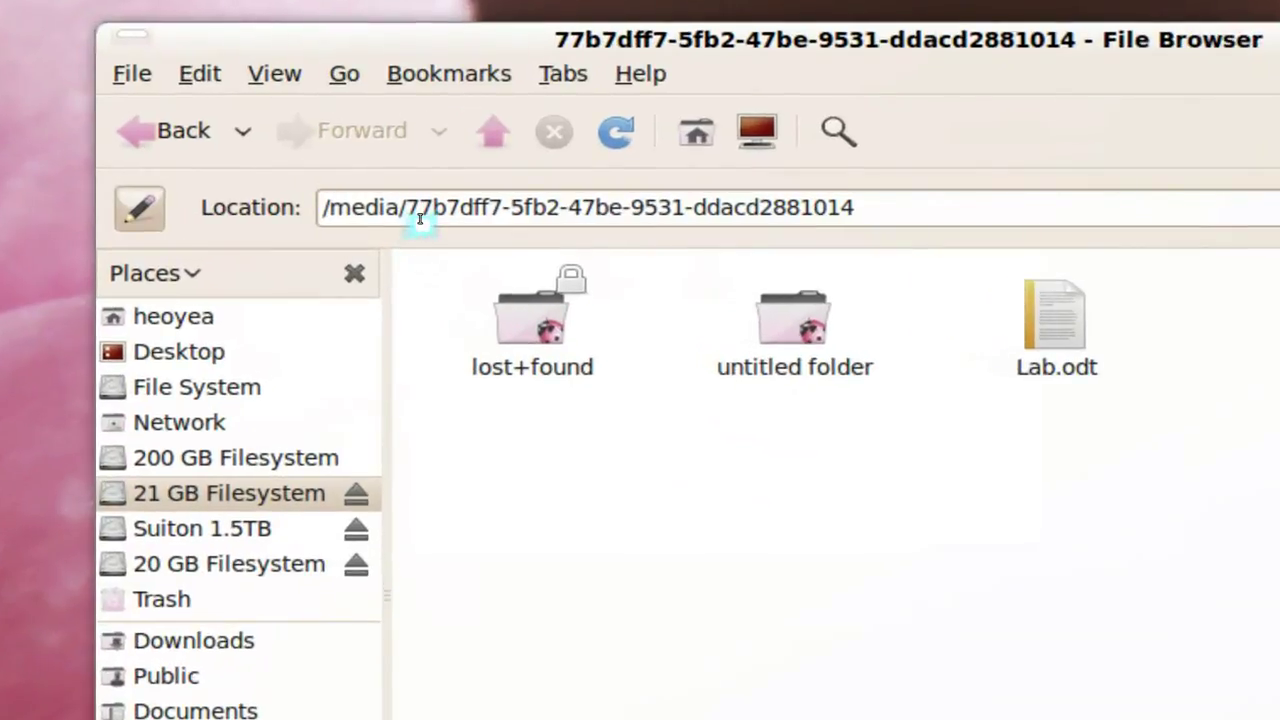
Select the long ID mount folder name in the location path
drag(420, 219, 780, 205)
drag(583, 214, 659, 209)
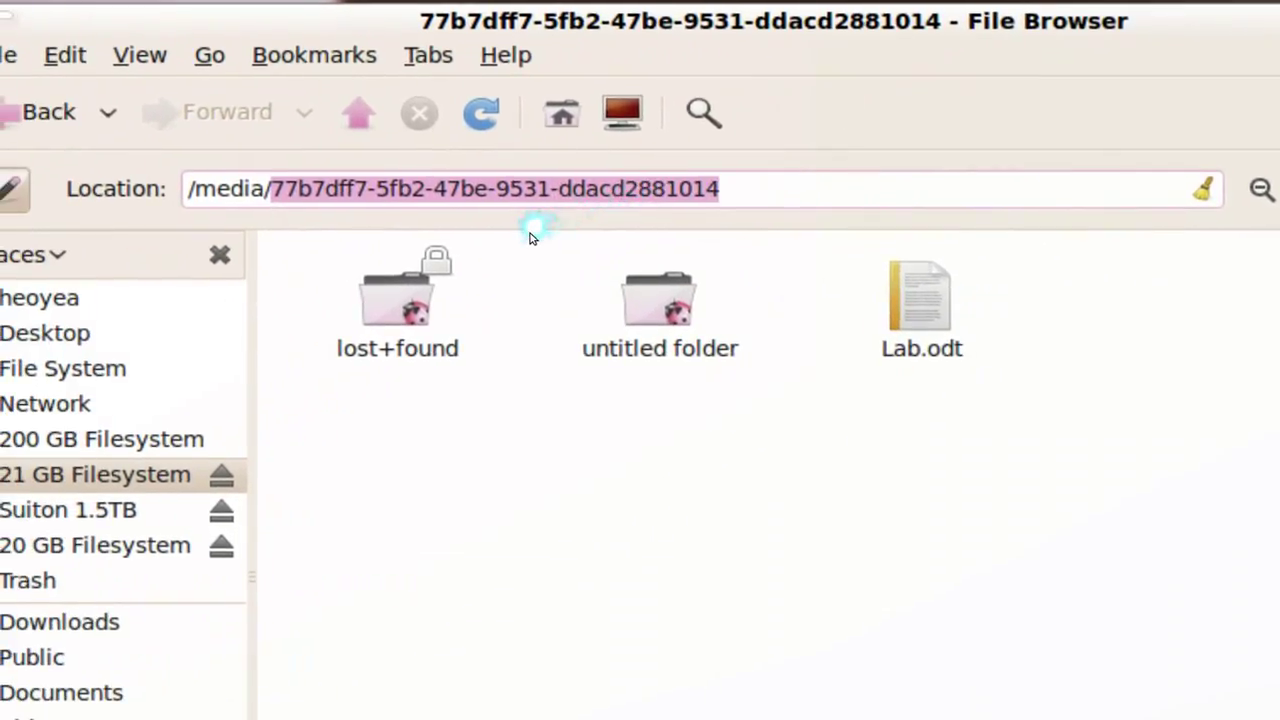
click(435, 417)
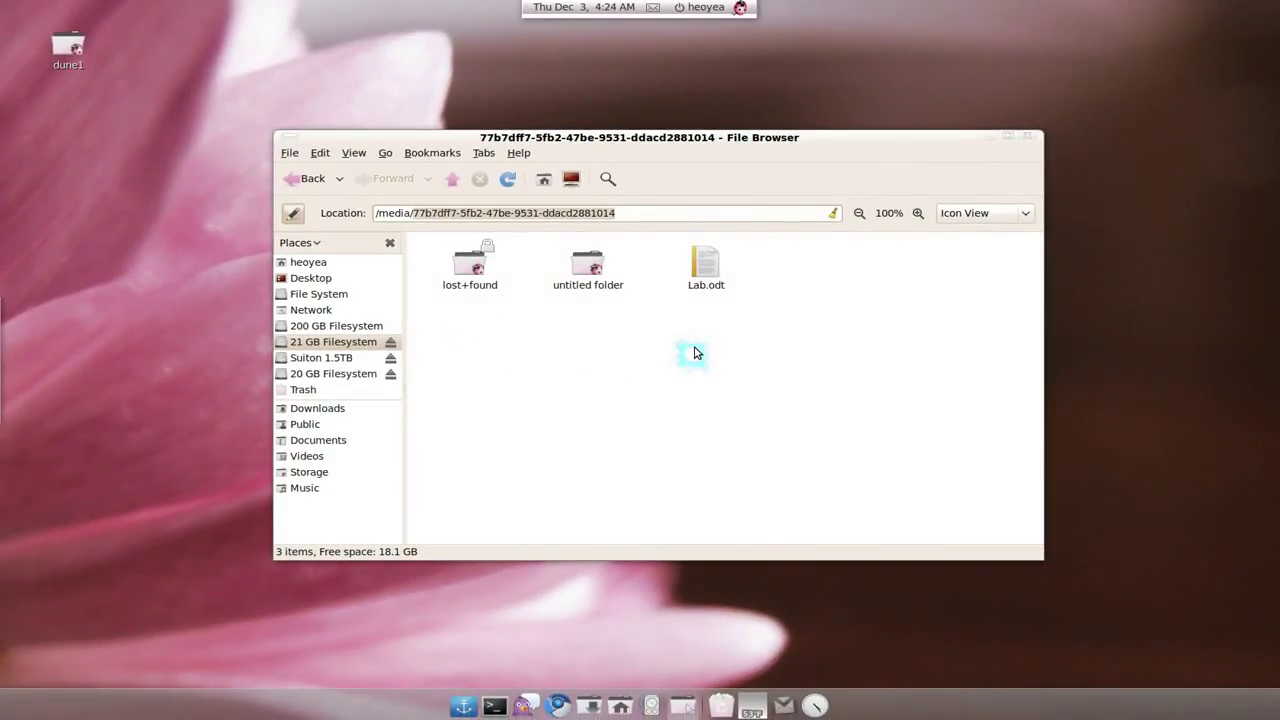
Close the file browser and launch the disk utility by searching 'disk'
click(988, 136)
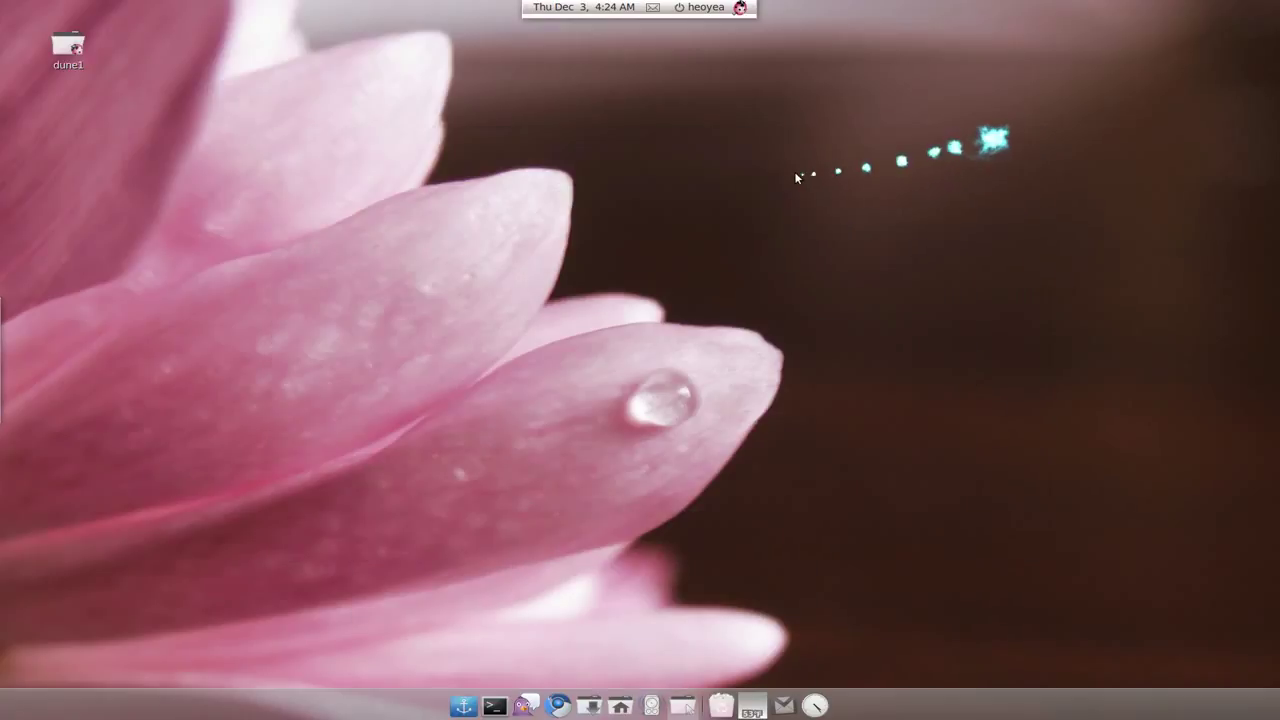
key(super+space)
text(dis)
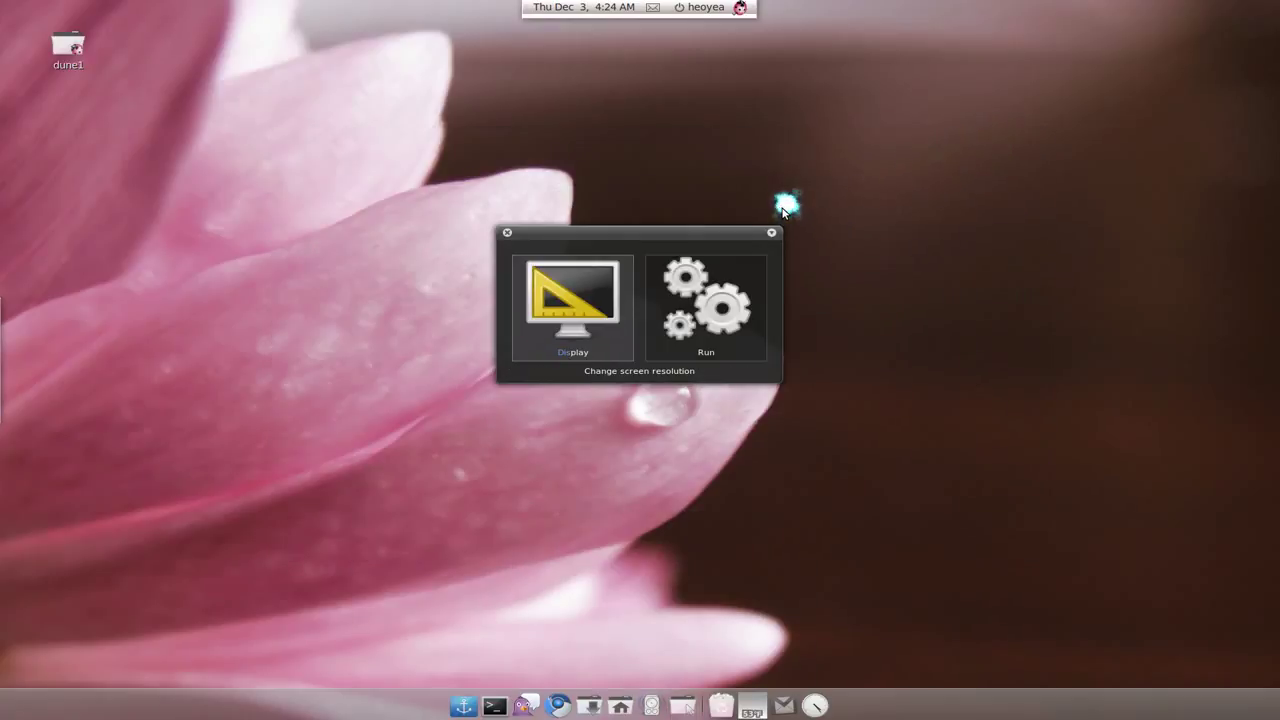
text(k)
key(Return)
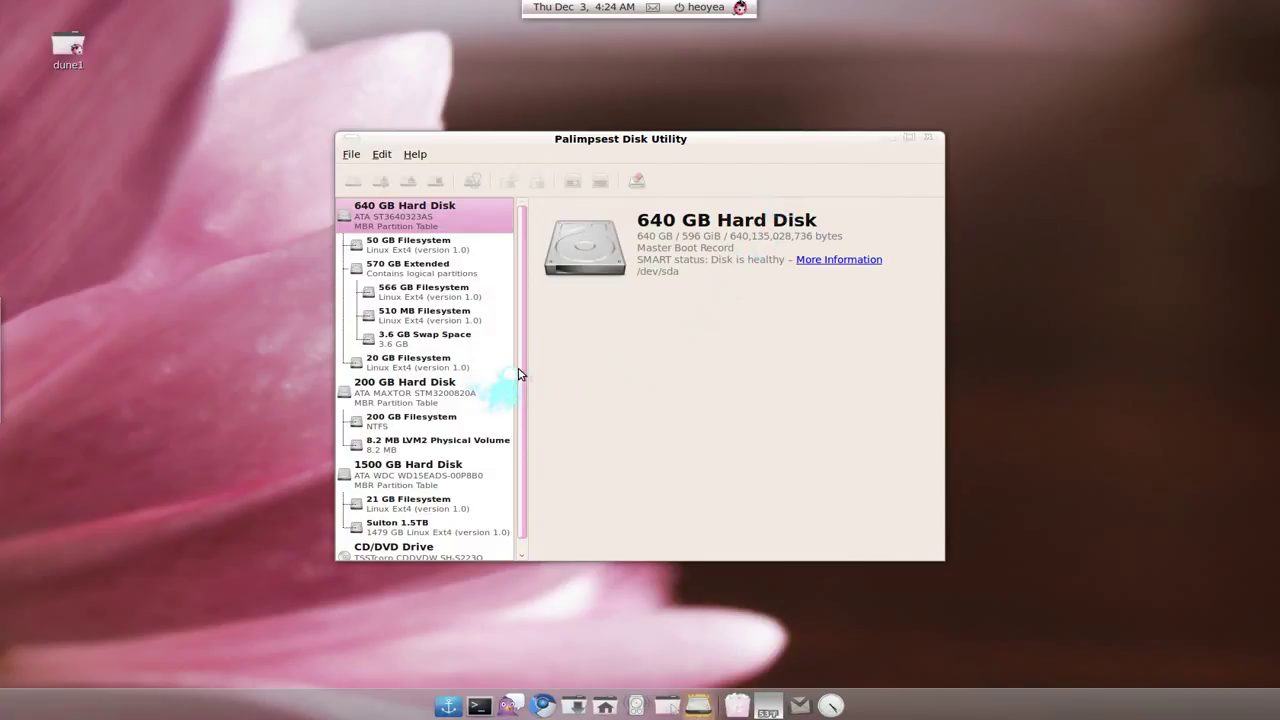
Select the 1500 GB Hard Disk's 21 GB Filesystem partition and reposition the window
scroll(526, 358, down, 1)
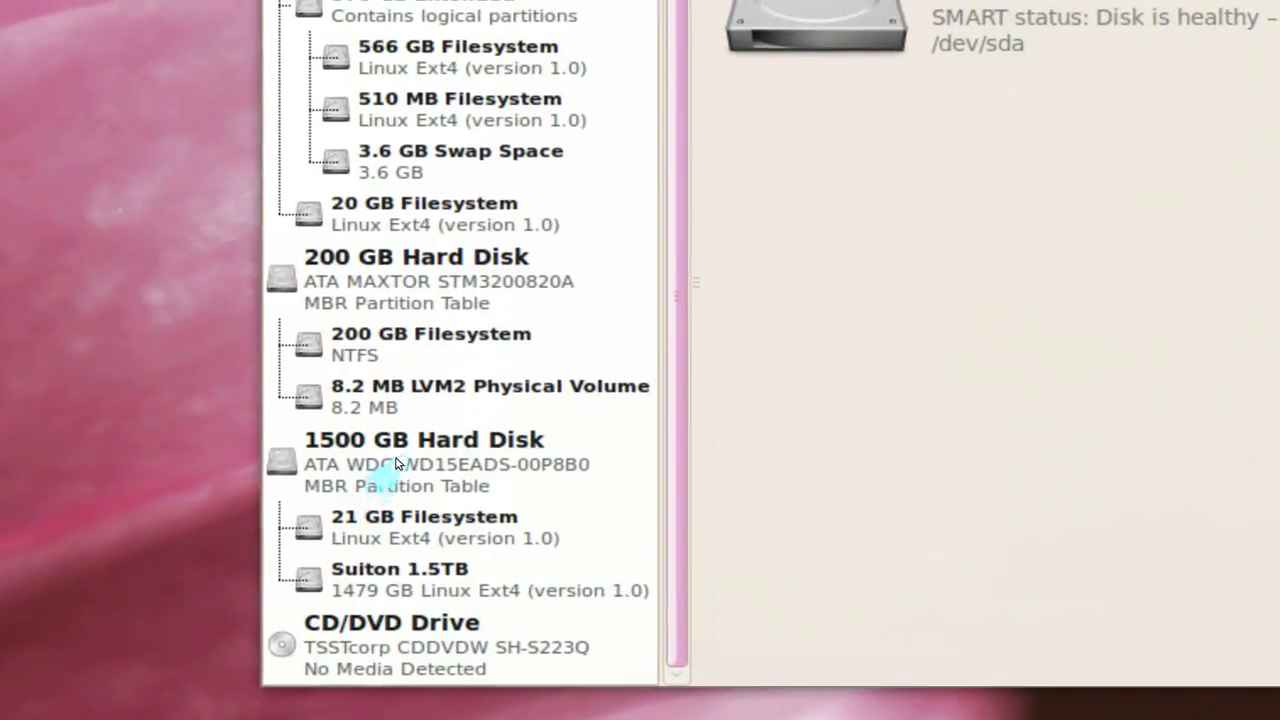
click(411, 444)
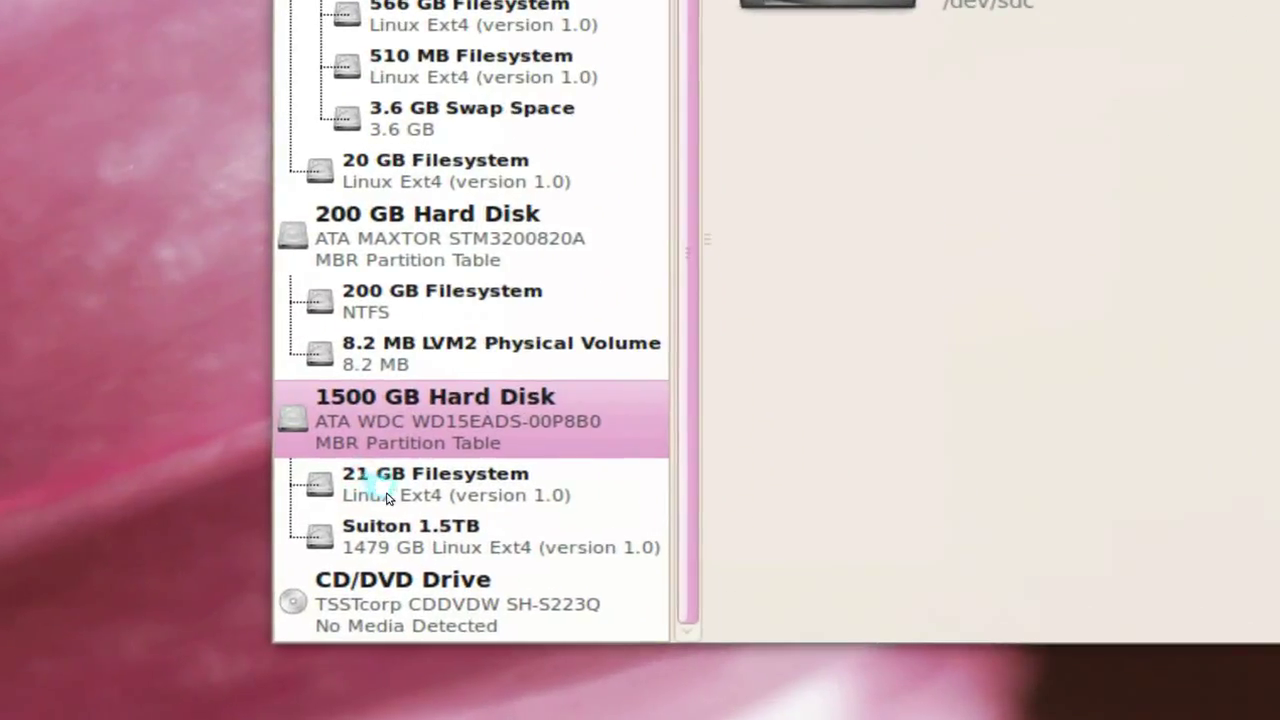
click(408, 497)
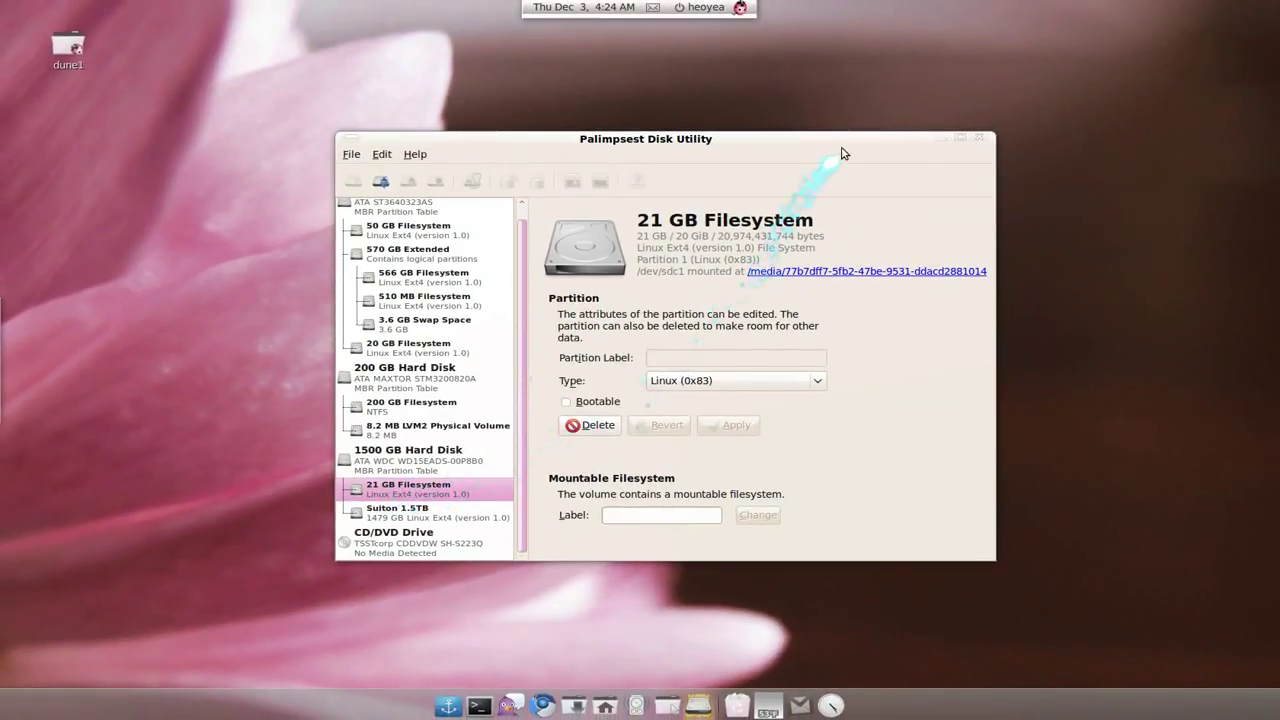
drag(841, 148, 892, 91)
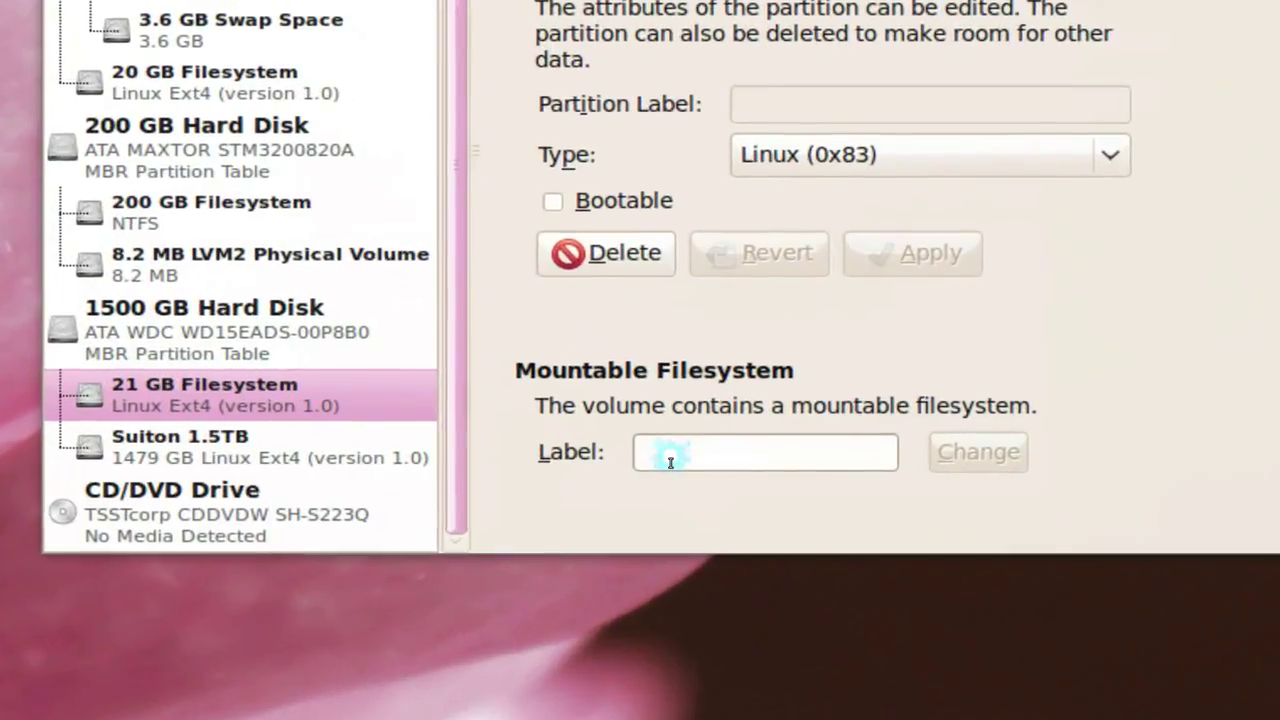
Change the filesystem label to 'Water 21GB' and authenticate with the password
click(670, 462)
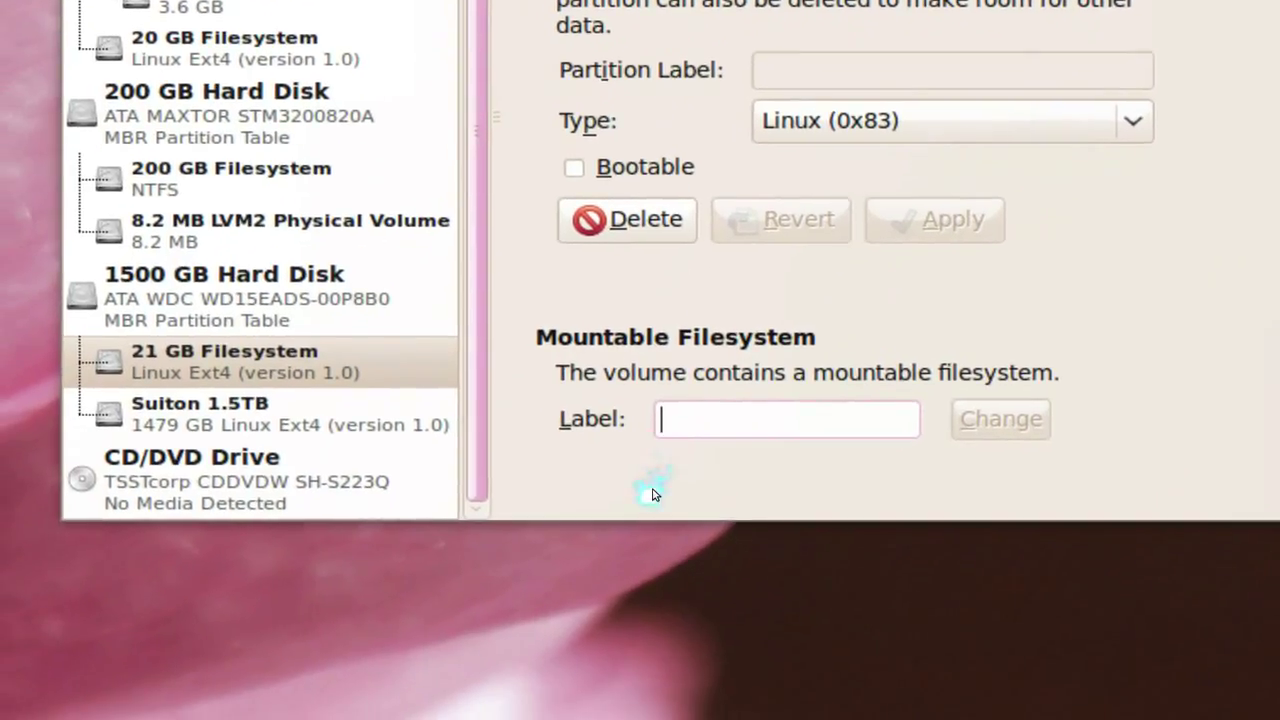
text(Water 21GB)
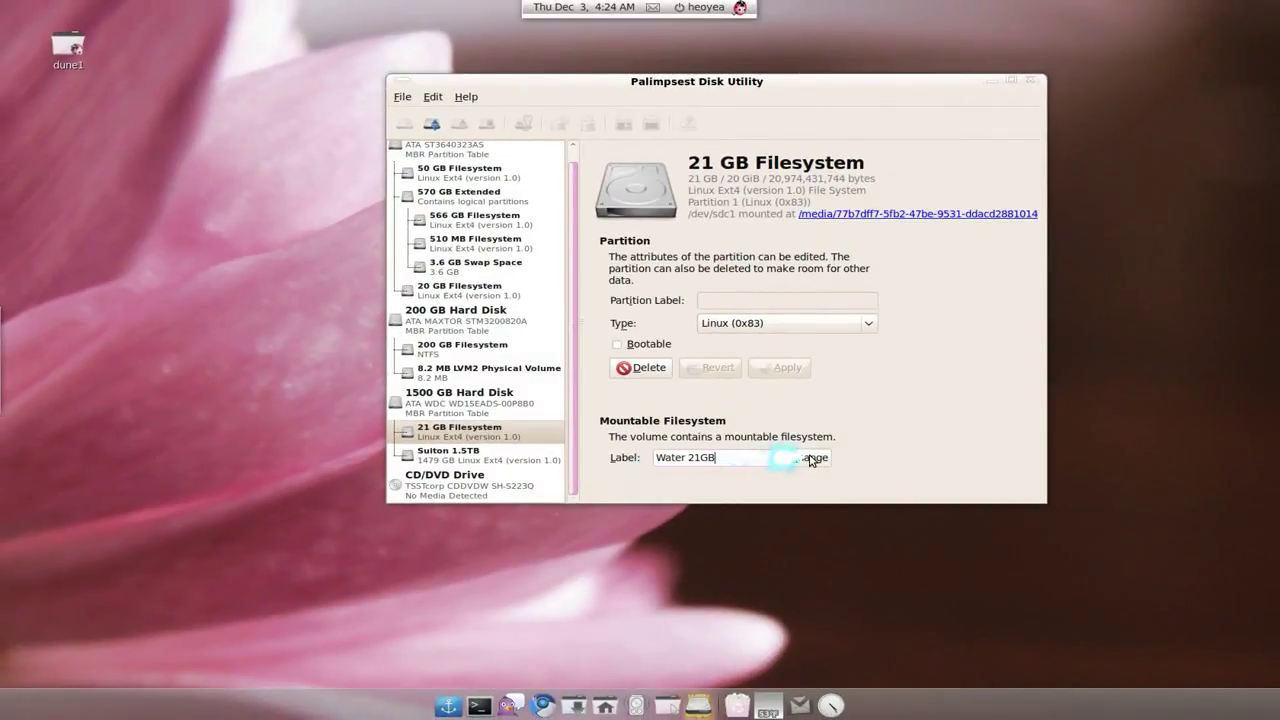
click(810, 459)
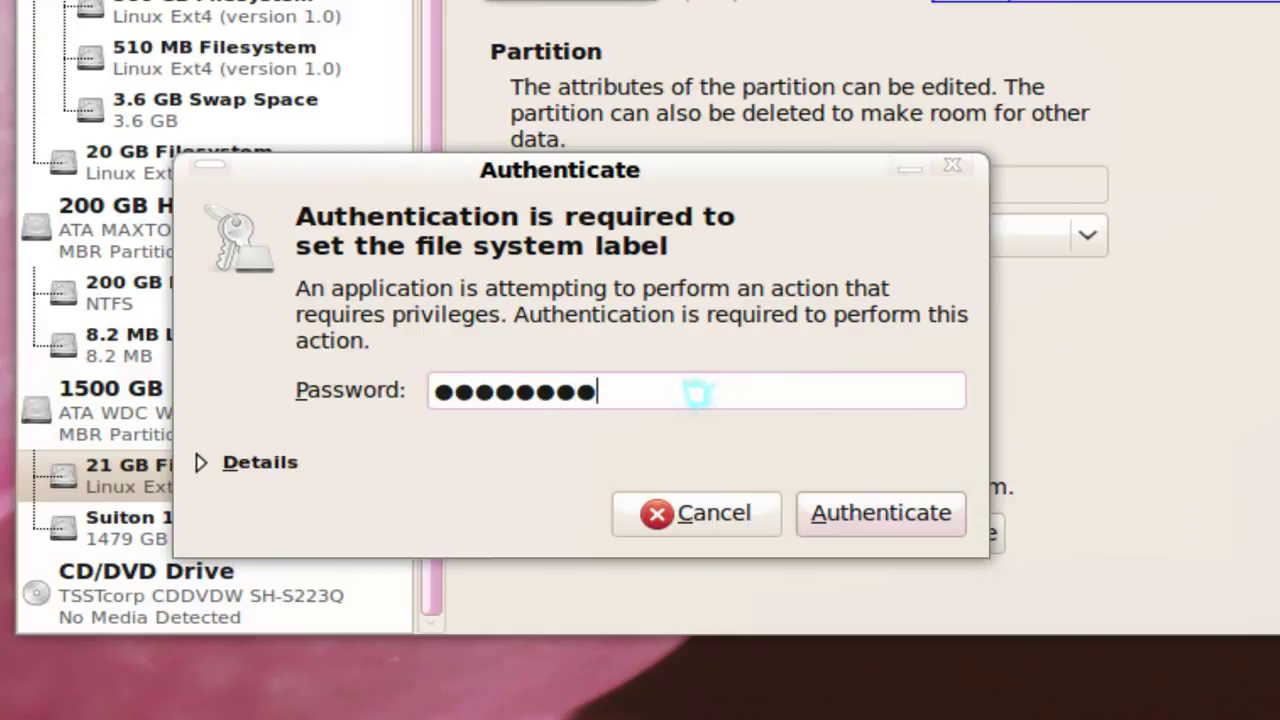
key(Return)
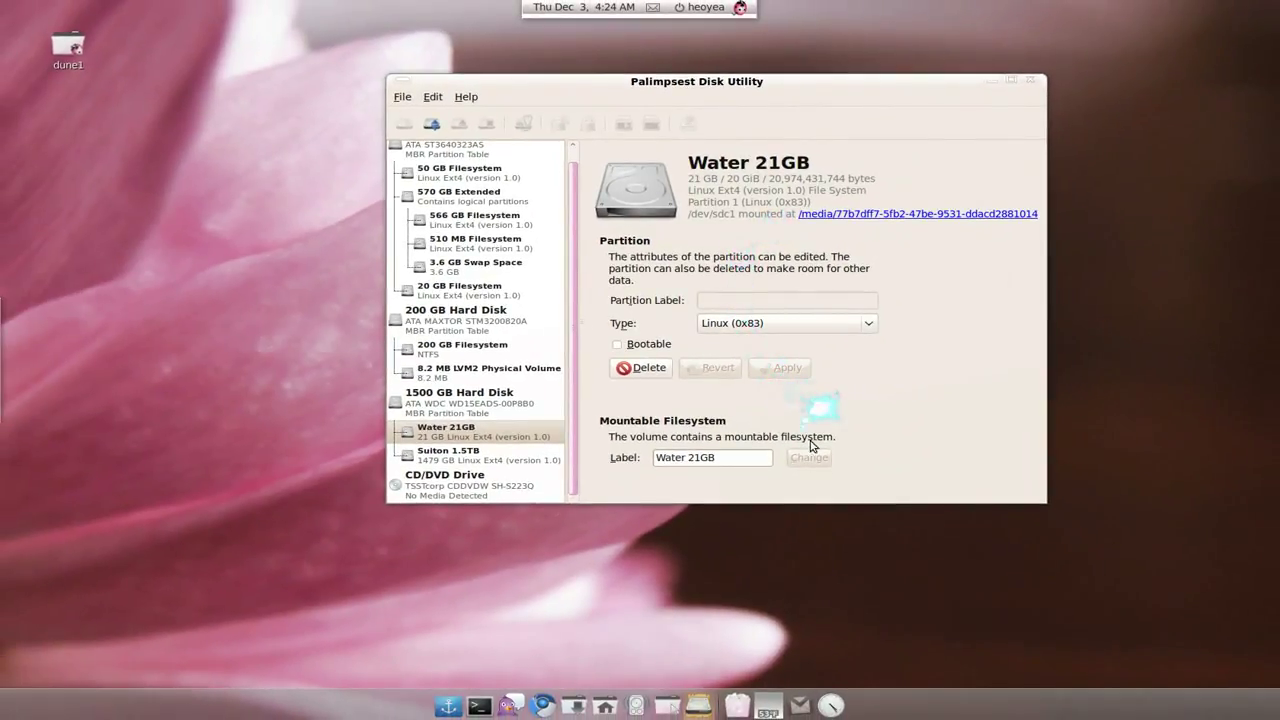
Open a file browser and unmount the Water 21GB volume
click(667, 705)
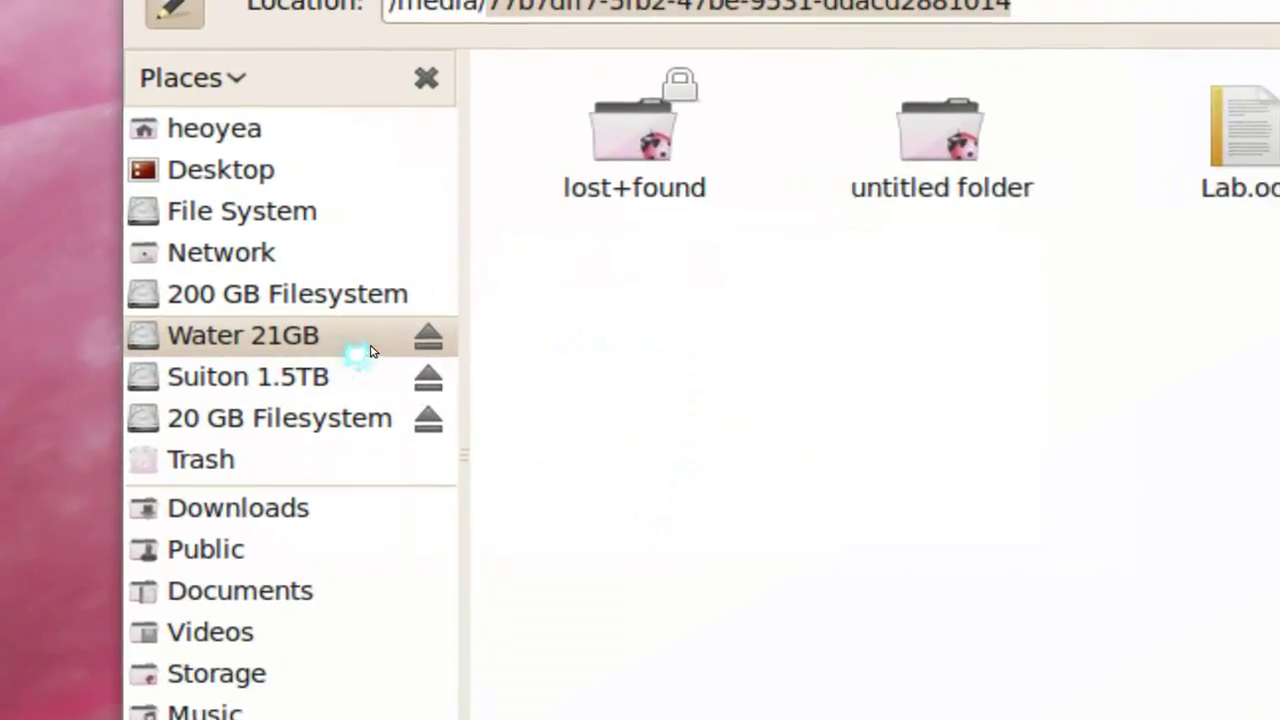
click(383, 348)
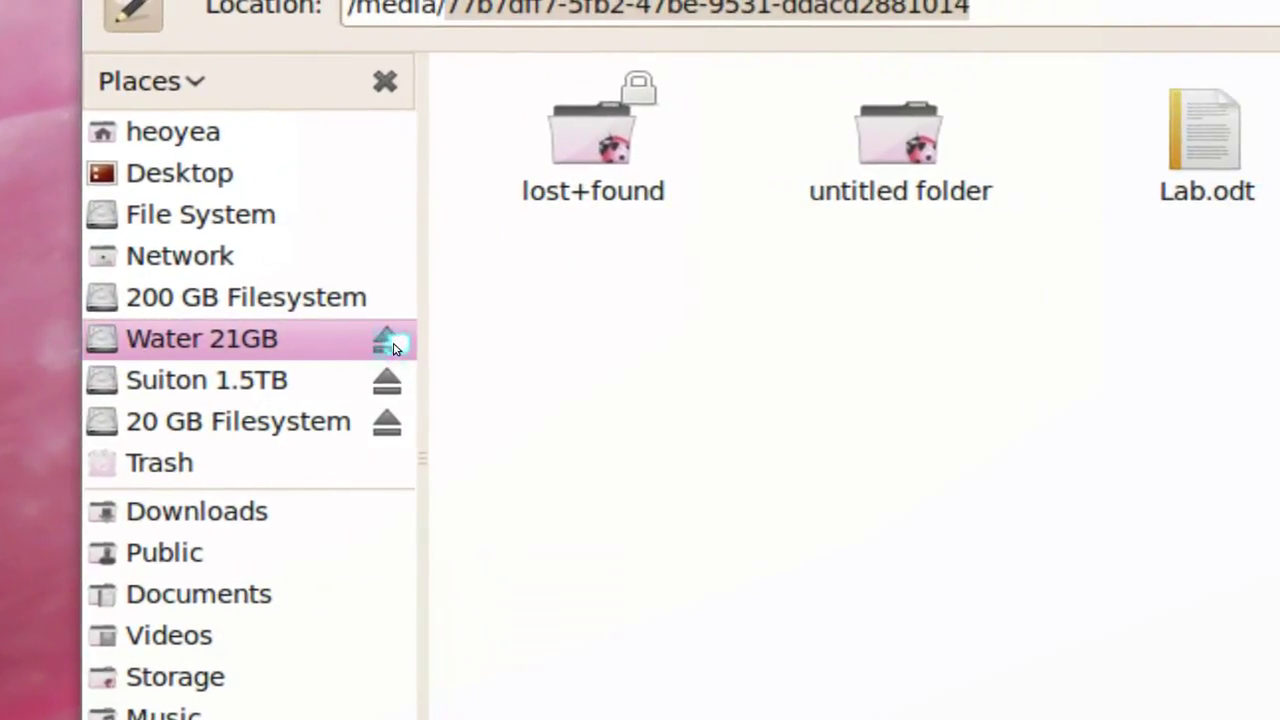
click(402, 342)
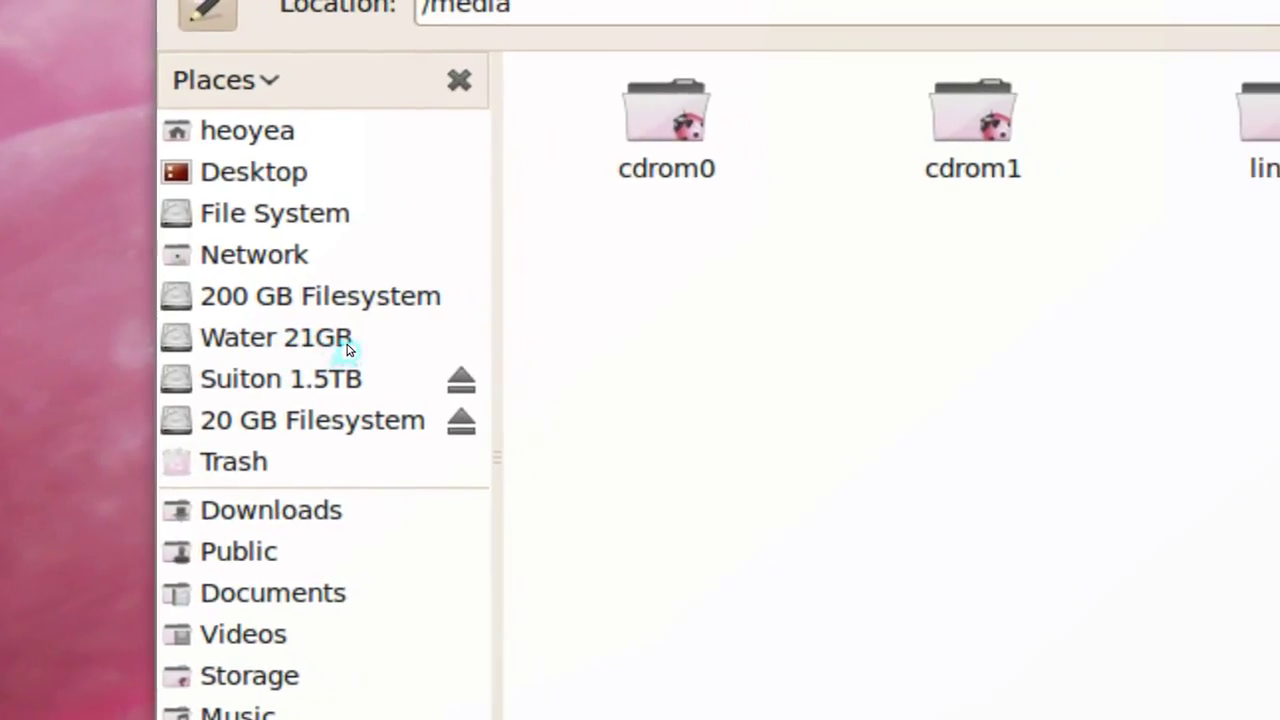
Remount Water 21GB with the password, open it, and minimize Disk Utility
click(357, 347)
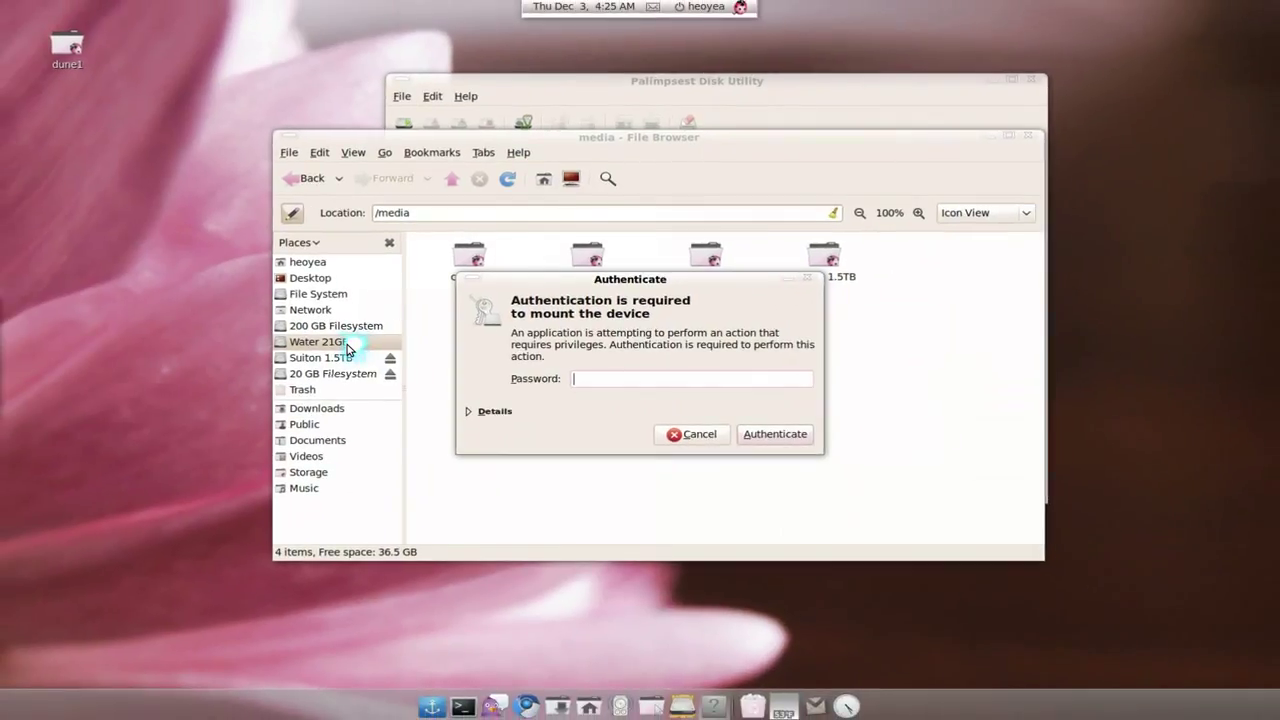
text(*)
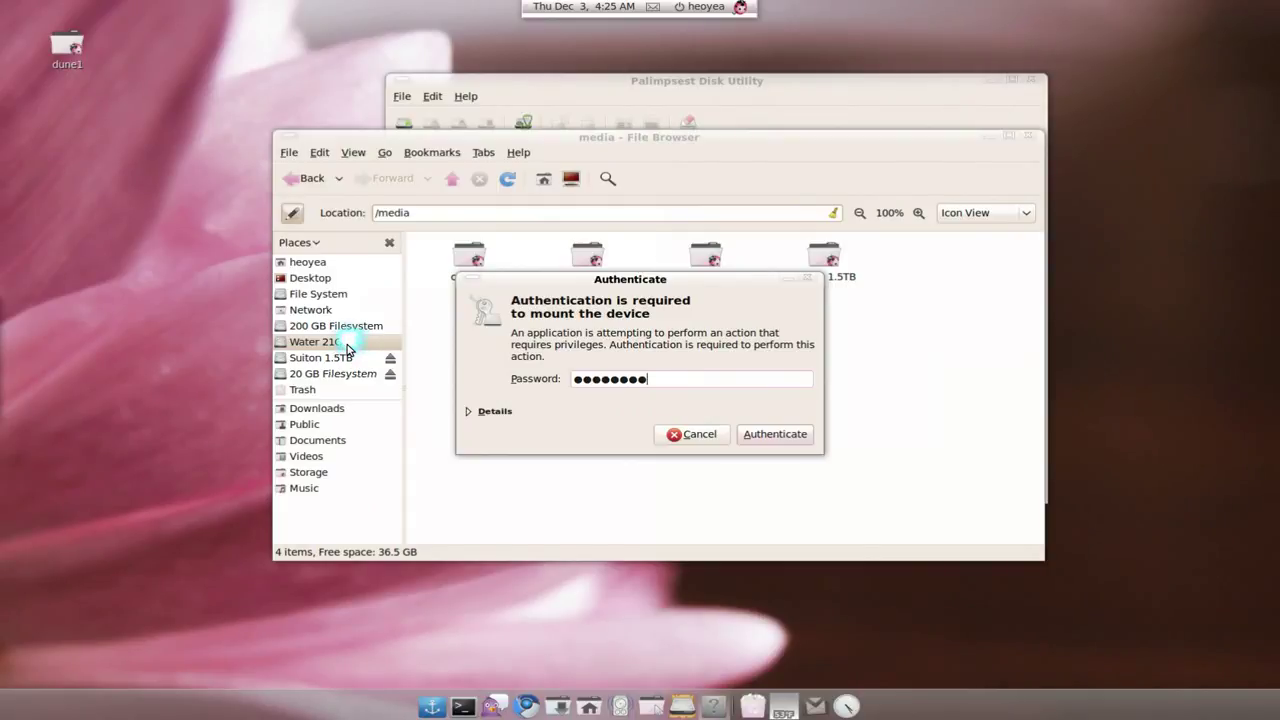
key(Return)
click(340, 342)
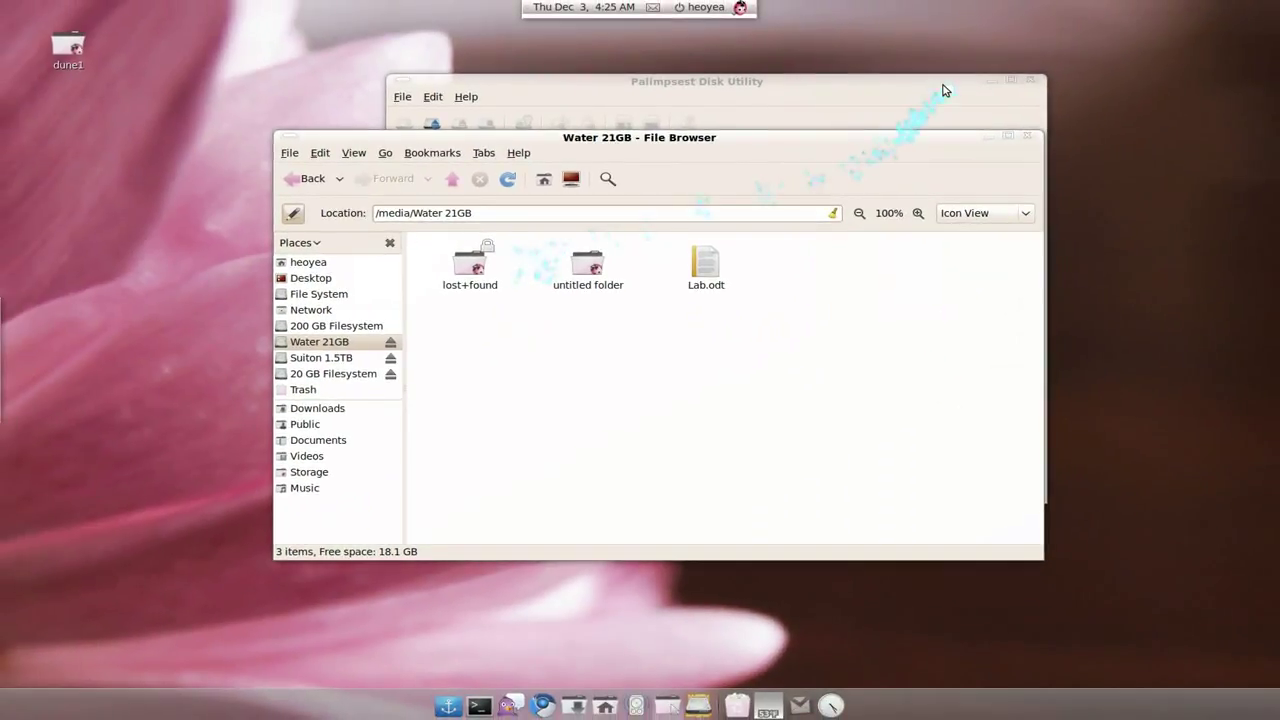
click(943, 90)
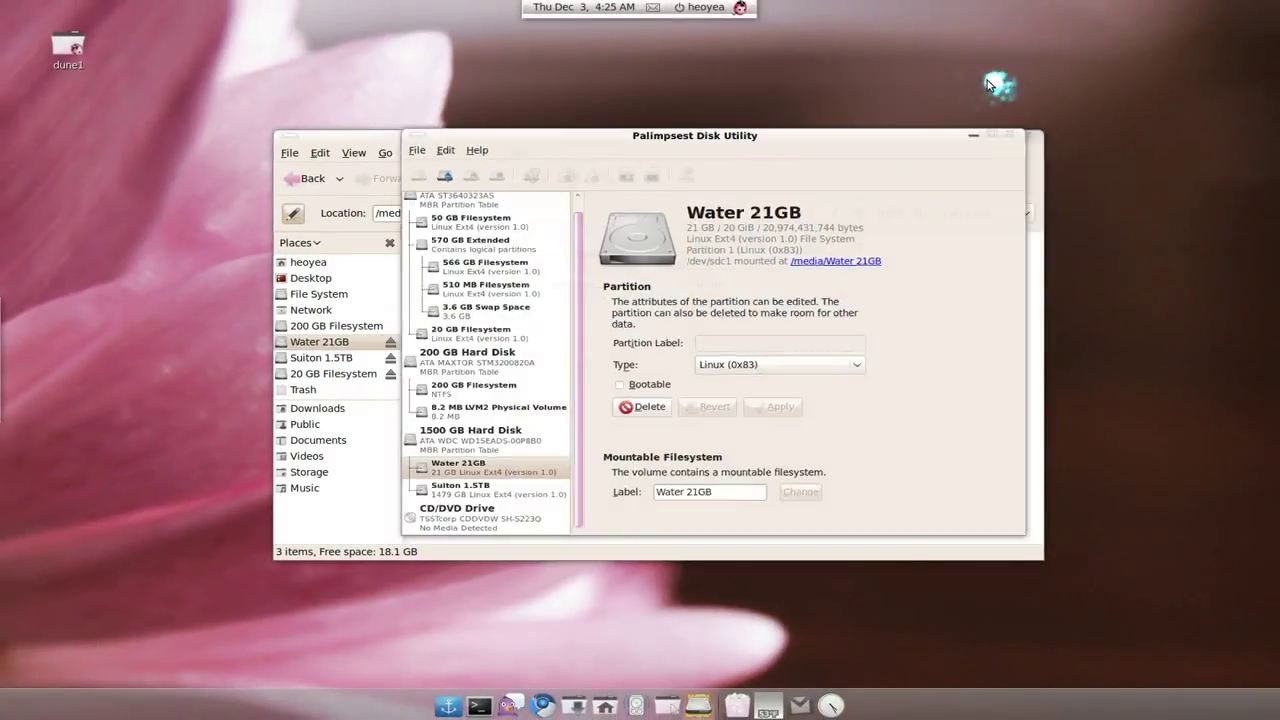
click(993, 80)
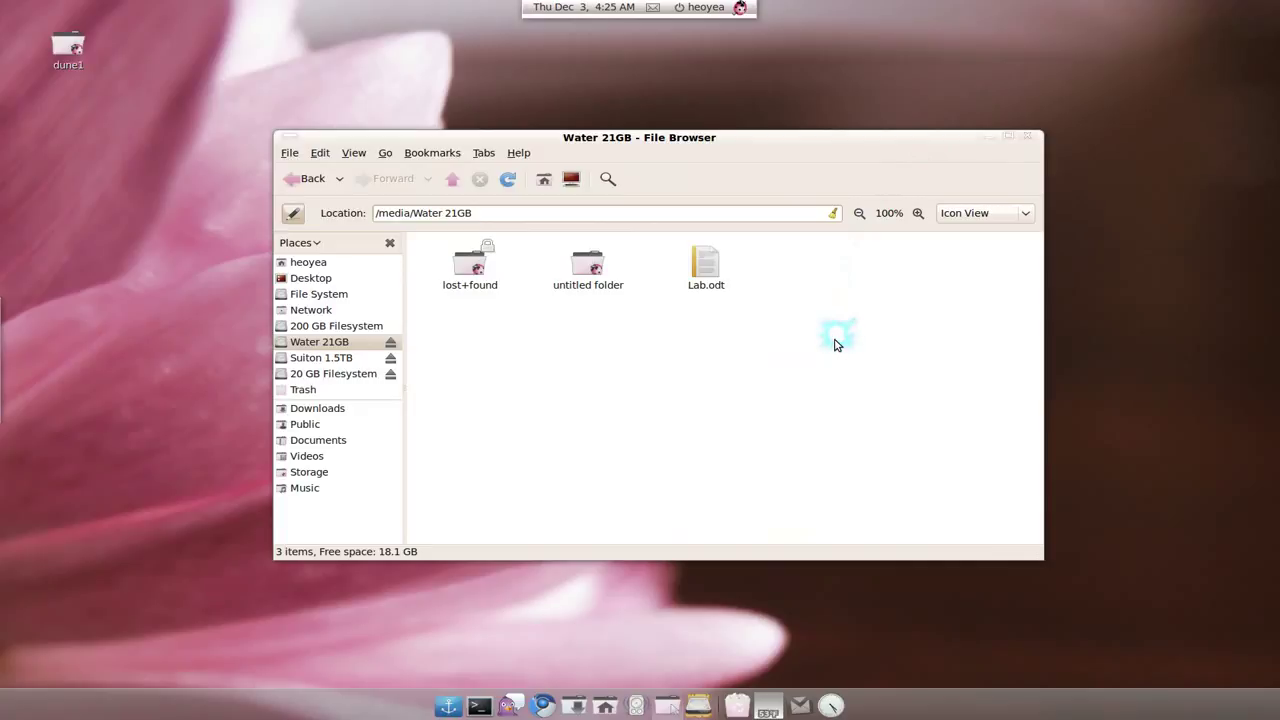